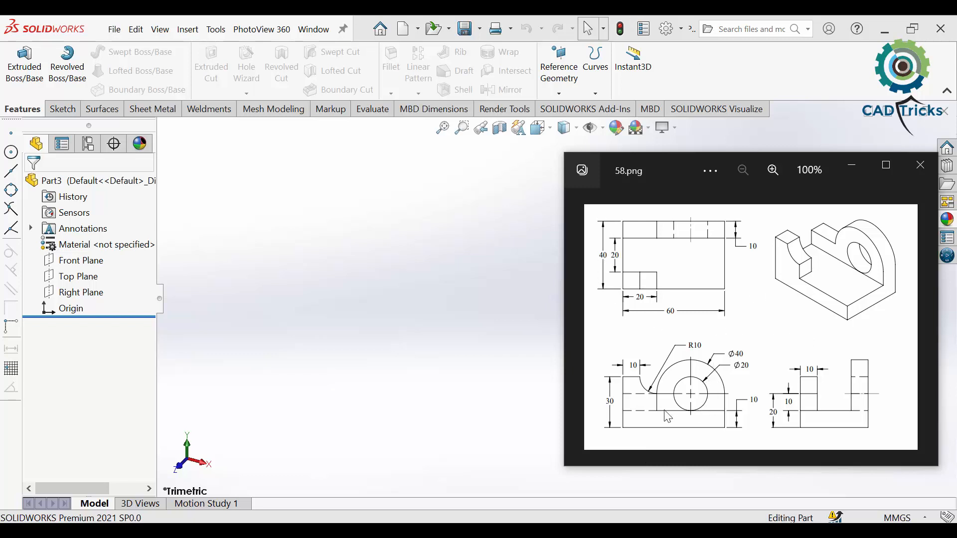
- Start a sketch on the Top Plane and draw a center rectangle about 137 mm wide from the origin
click(384, 284)
click(49, 111)
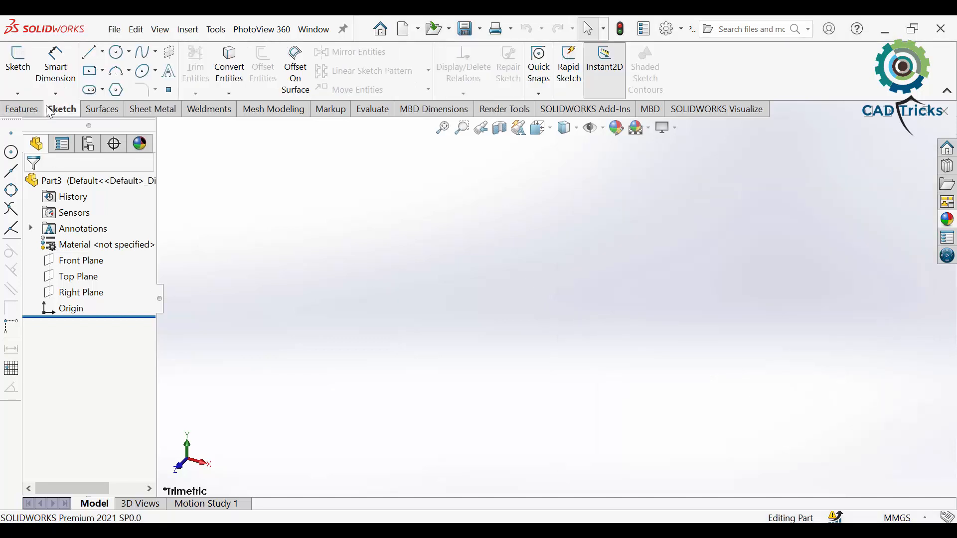
click(19, 72)
click(72, 276)
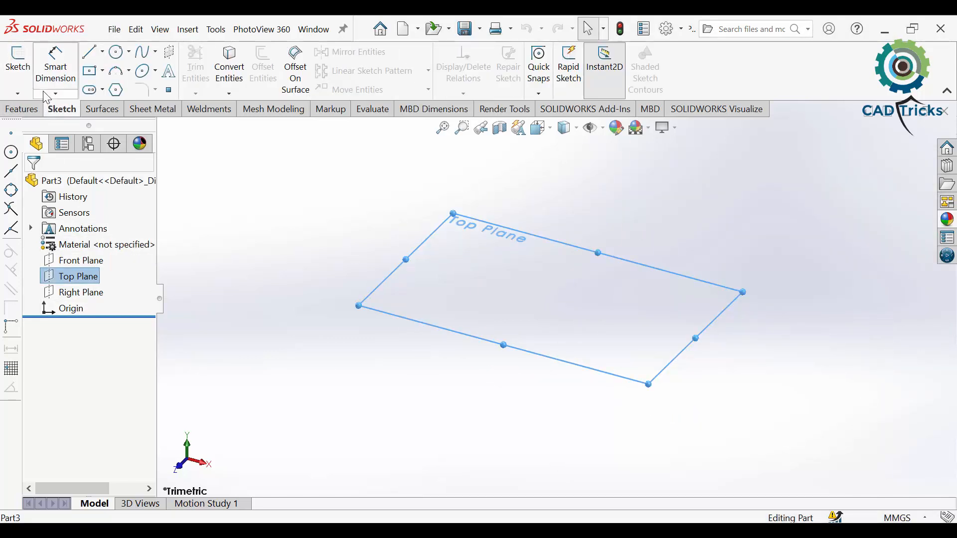
click(99, 73)
click(551, 299)
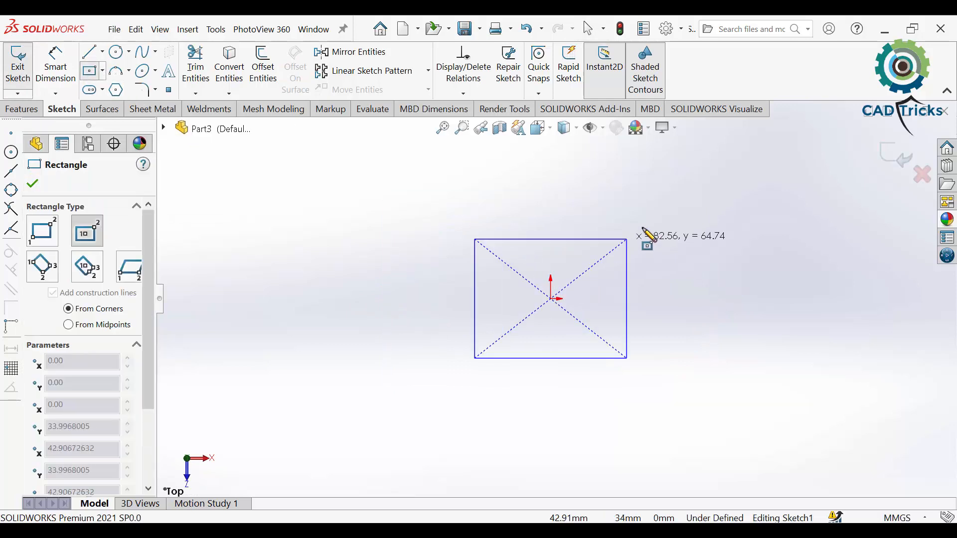
click(677, 205)
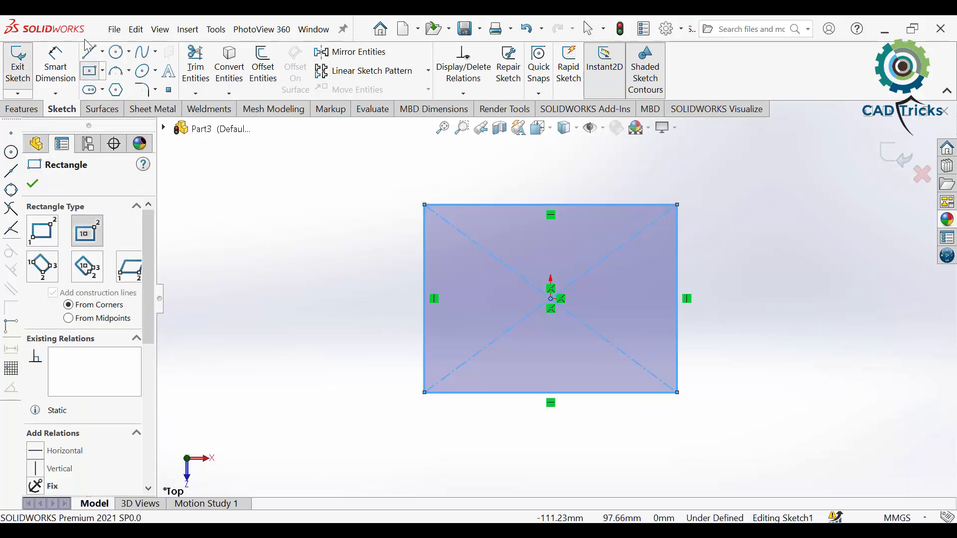
- Dimension the rectangle 60 mm wide and 40 mm high
click(67, 69)
click(581, 205)
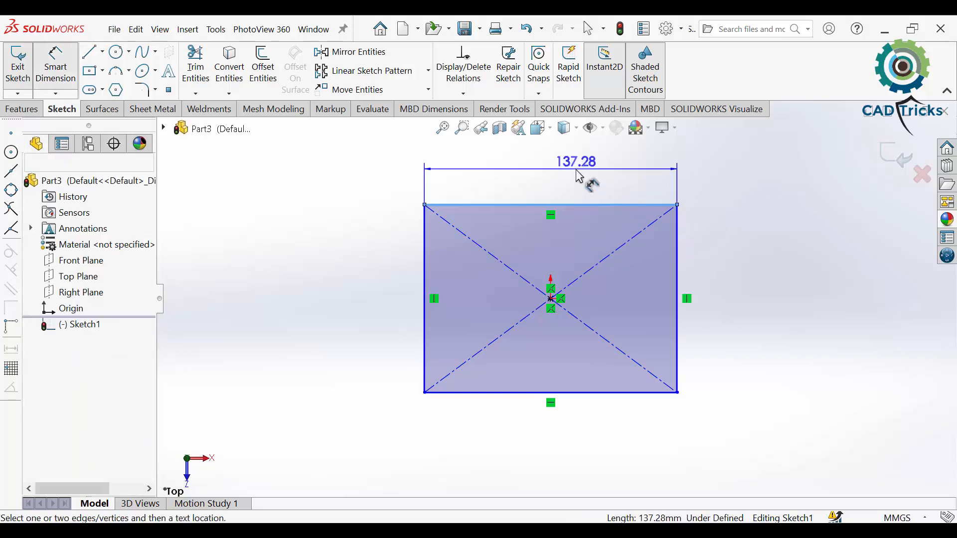
click(576, 167)
text(60)
key(Return)
click(425, 269)
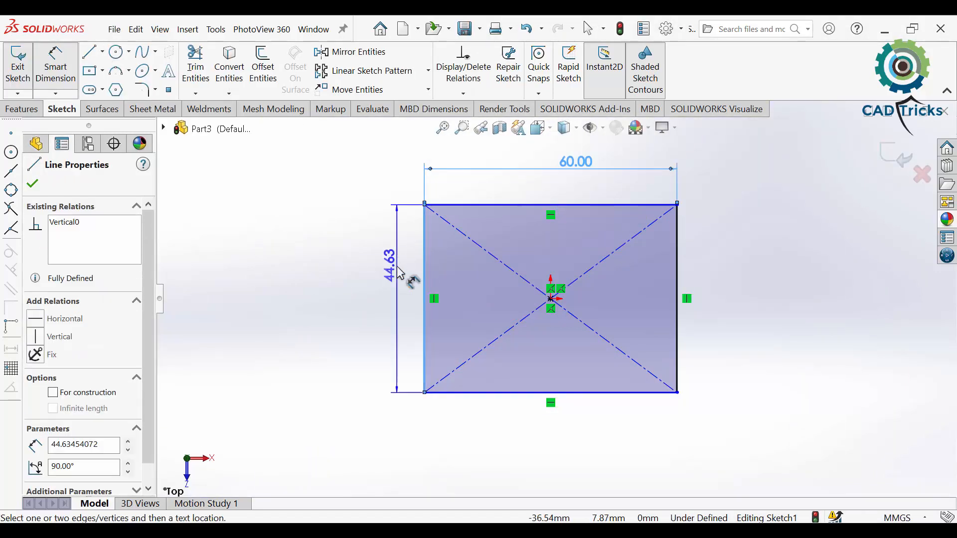
click(400, 273)
text(40.00mm)
key(Return)
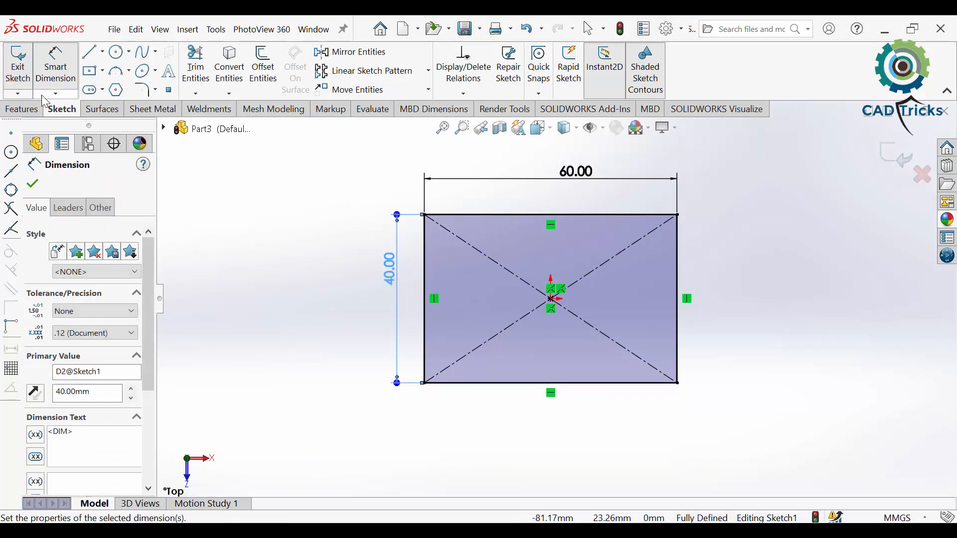
- Extrude the rectangle sketch as a blind 10 mm boss
click(22, 109)
click(24, 65)
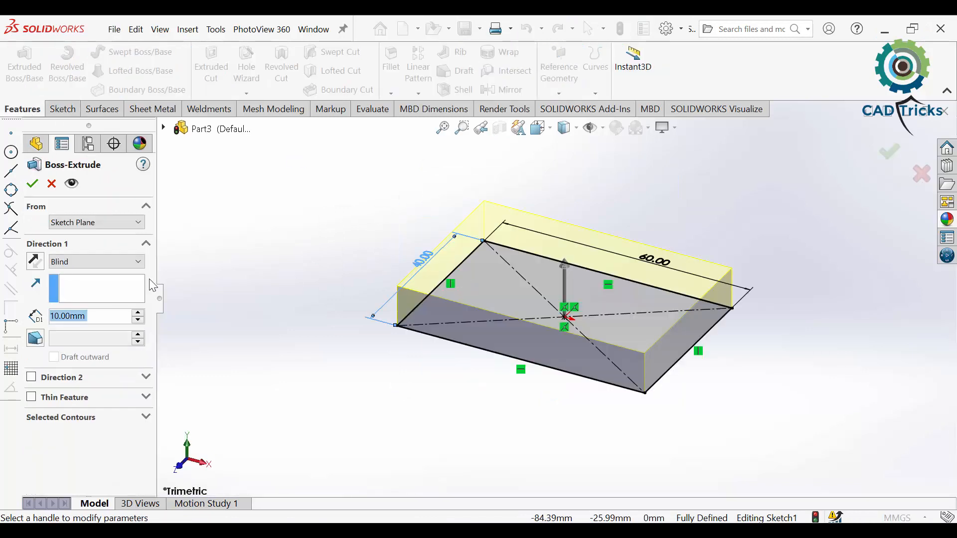
click(35, 185)
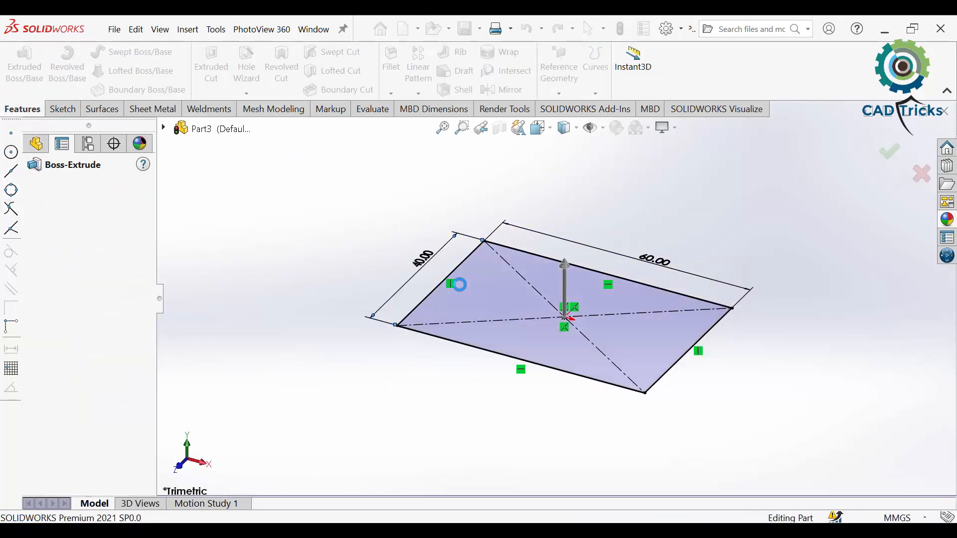
- Start a new sketch on the long front side face of the base block and orient it to the Front view
click(587, 358)
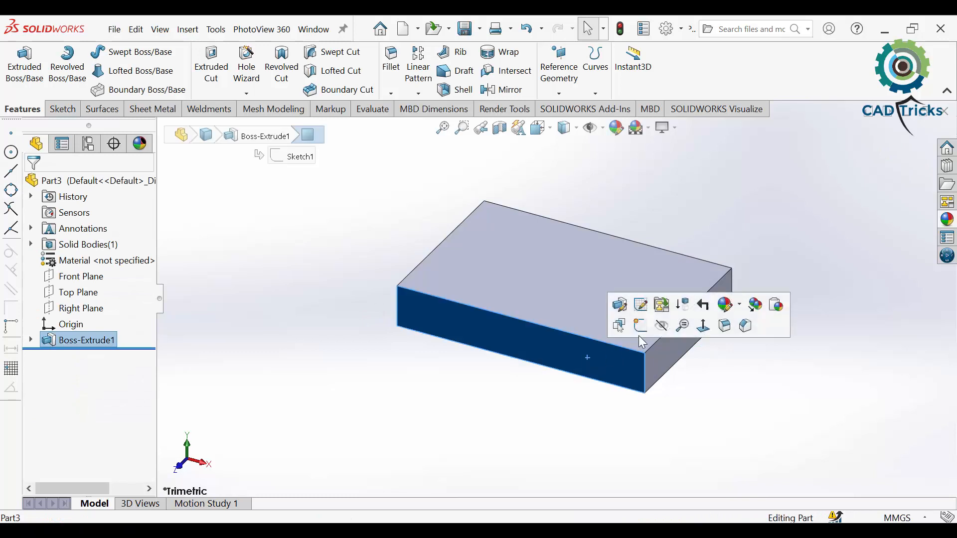
click(638, 330)
middle_drag(637, 338, 679, 367)
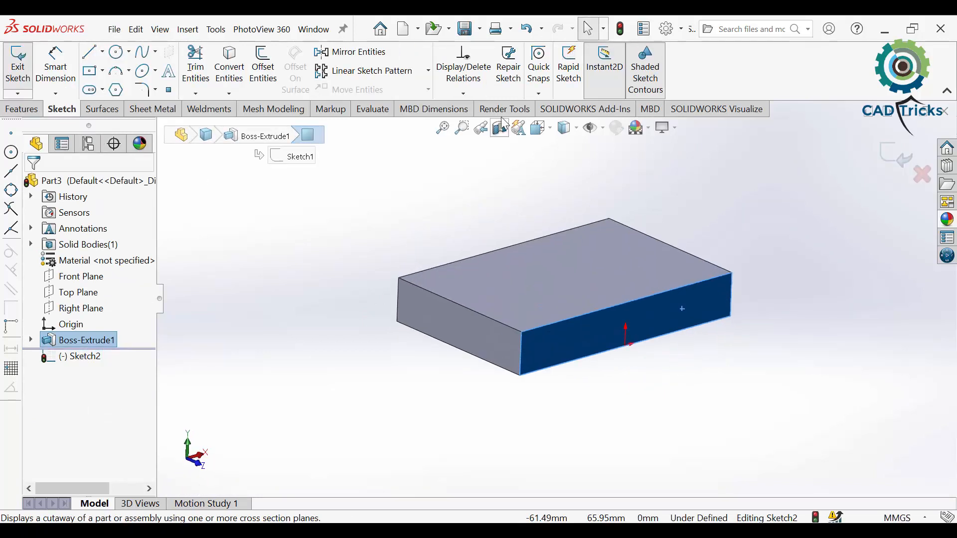
click(540, 129)
click(499, 313)
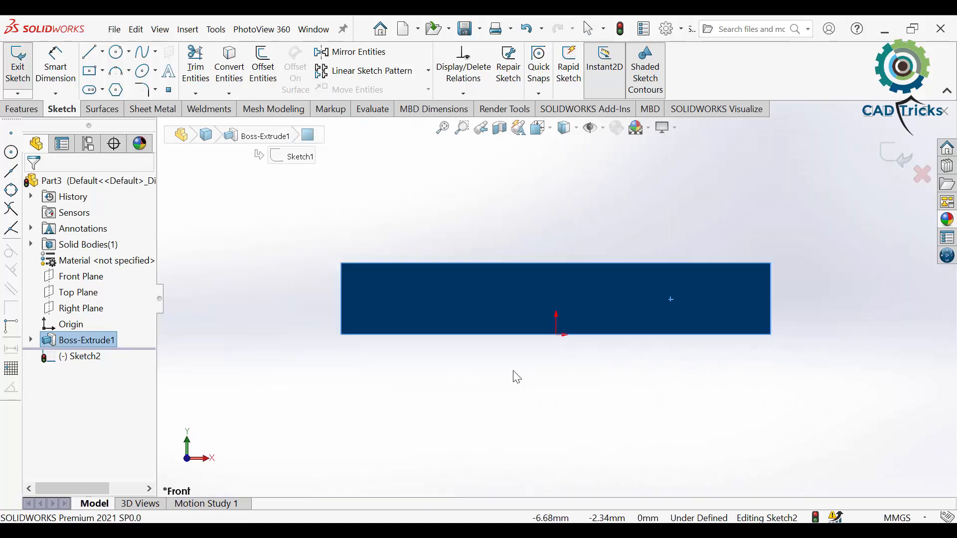
- Check drawing 58.png, sketch a three-line outline about 12 mm high across the block's full upper edge, and make its vertical sides equal
key(alt+Tab)
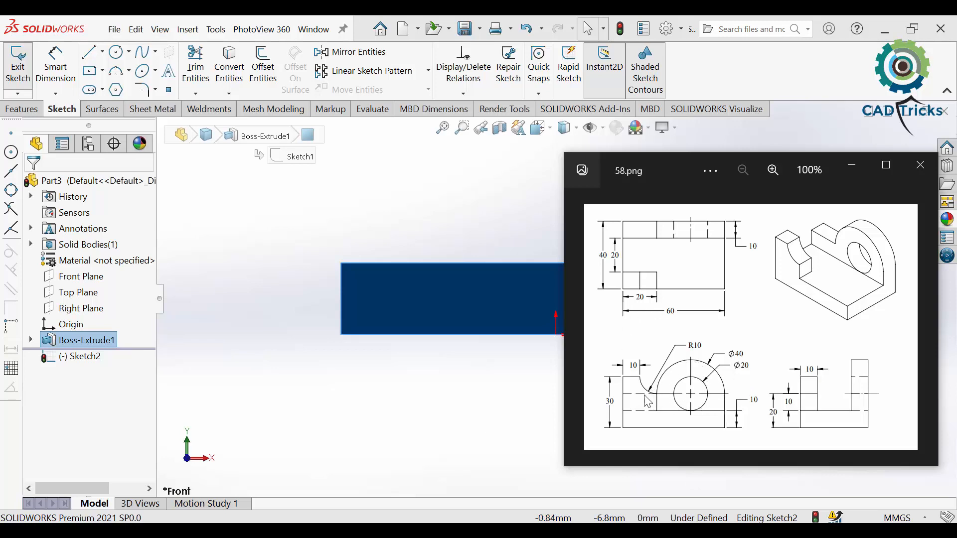
click(446, 465)
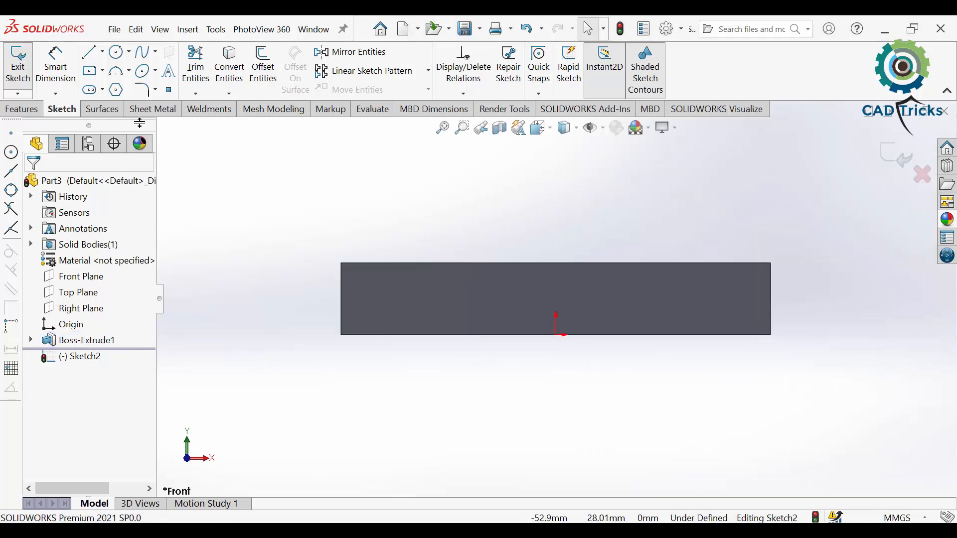
click(91, 52)
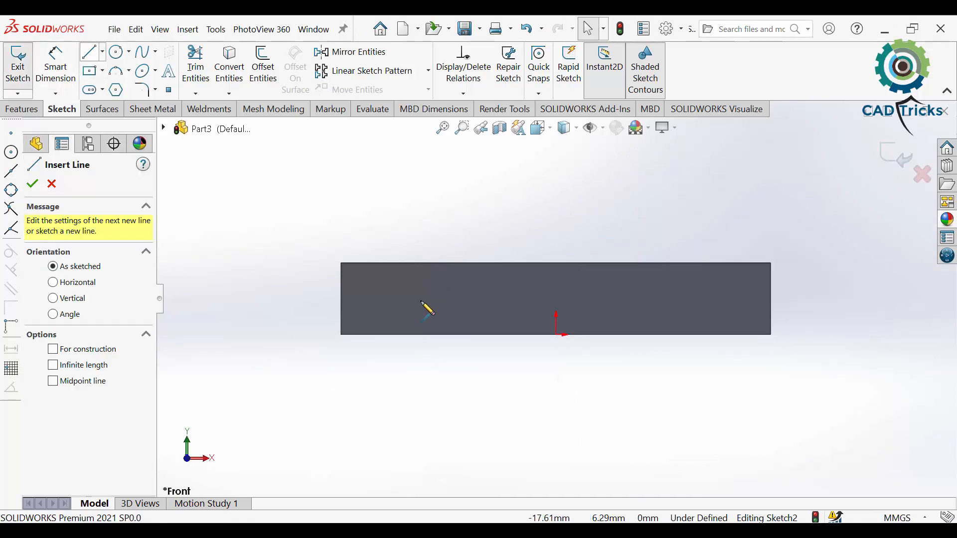
click(342, 263)
click(341, 175)
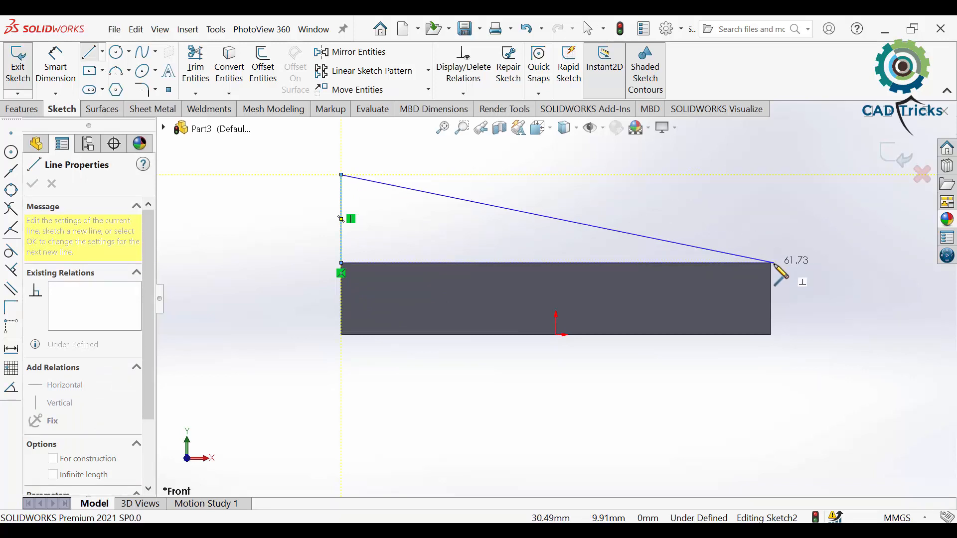
click(771, 175)
click(771, 263)
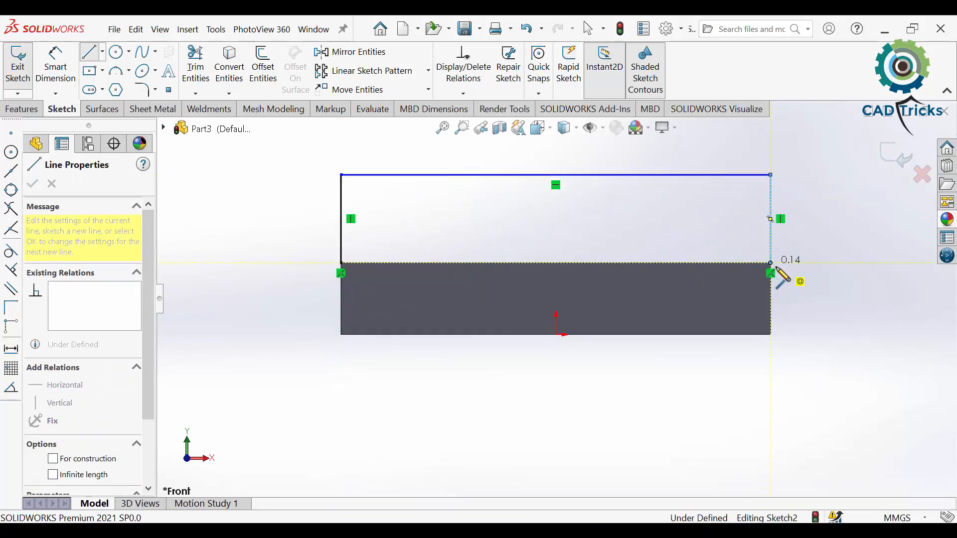
key(Escape)
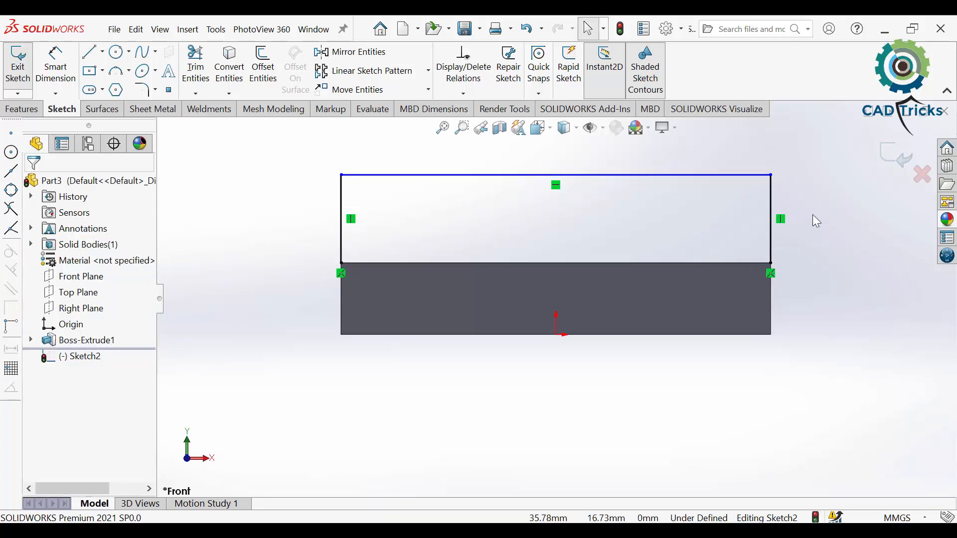
drag(838, 211, 201, 187)
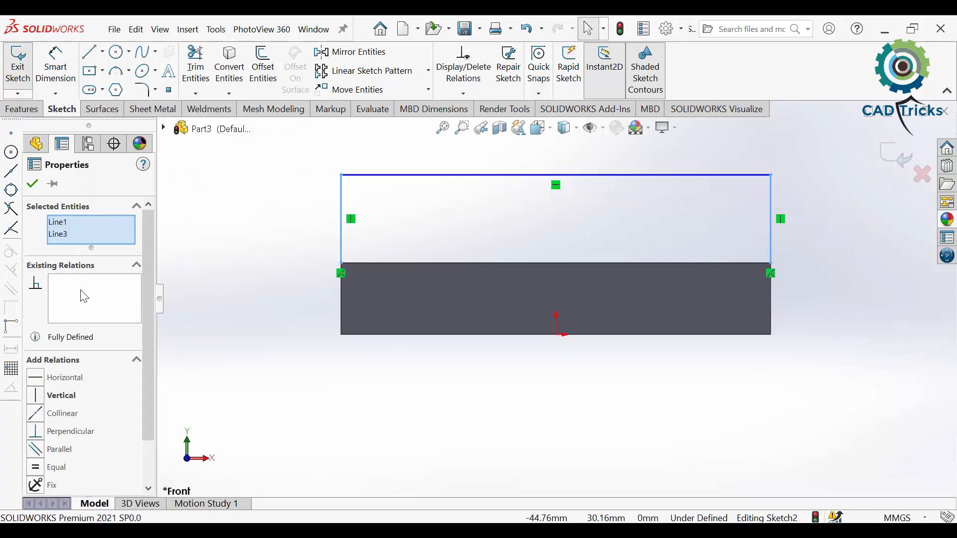
click(34, 468)
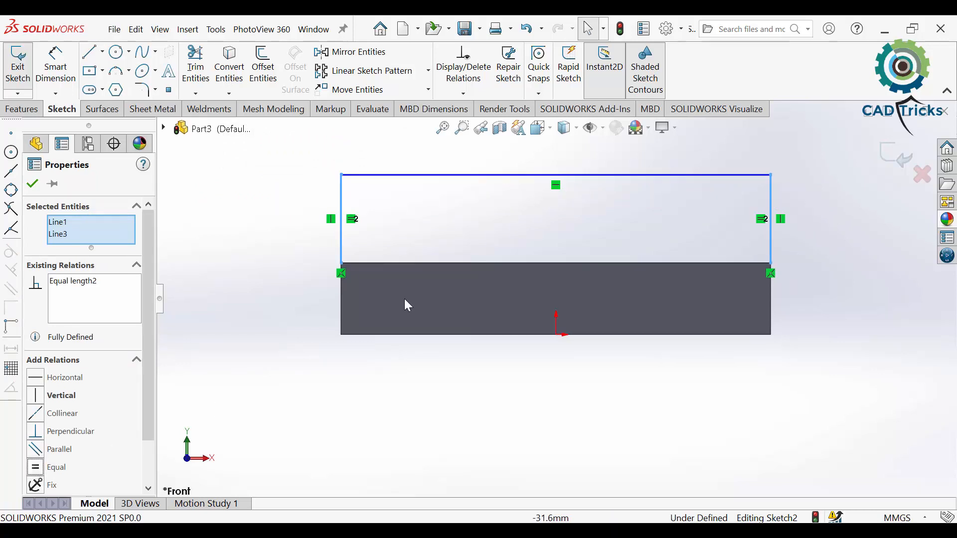
- Draw a circle of about 19.6 mm radius centered on the outline's upper line and reaching its left end
click(128, 54)
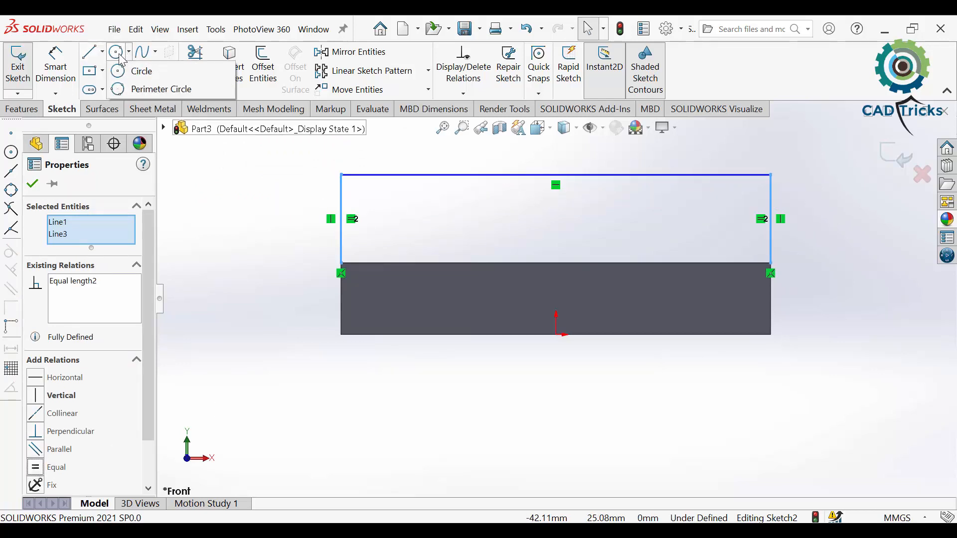
click(132, 71)
click(481, 175)
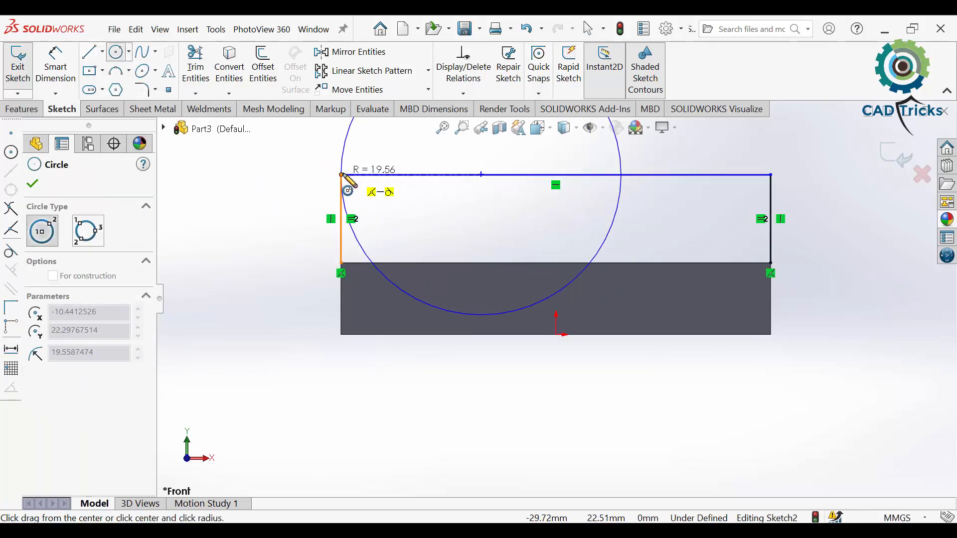
click(342, 175)
key(Escape)
click(21, 109)
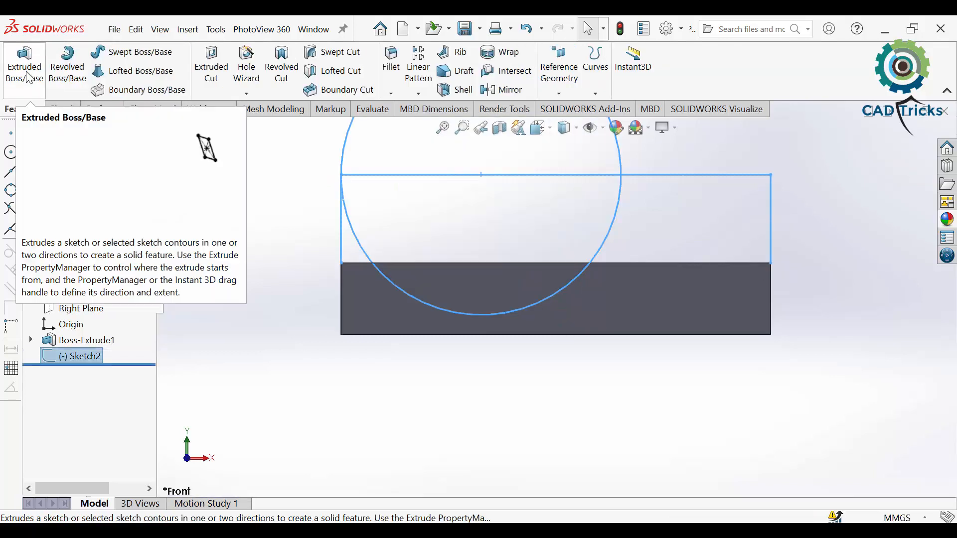
right_click(83, 357)
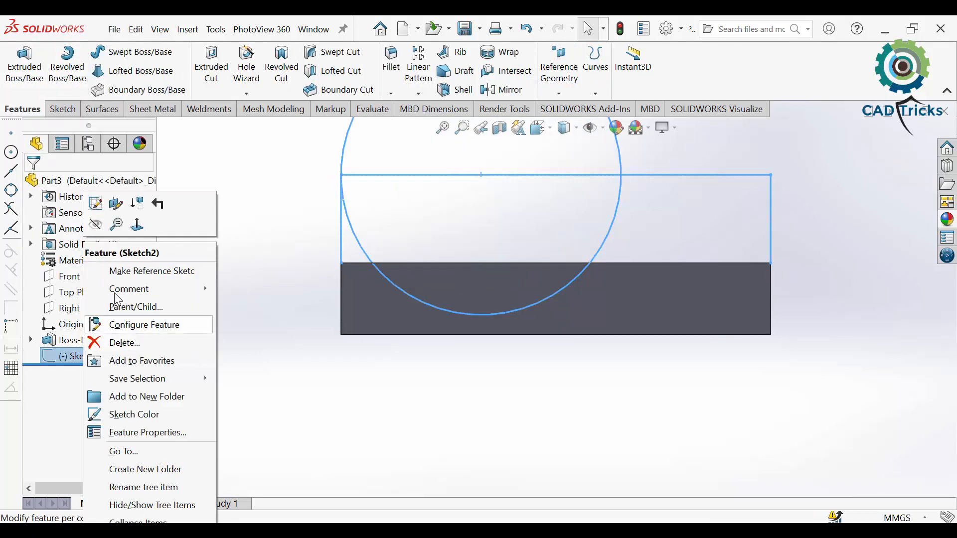
click(96, 203)
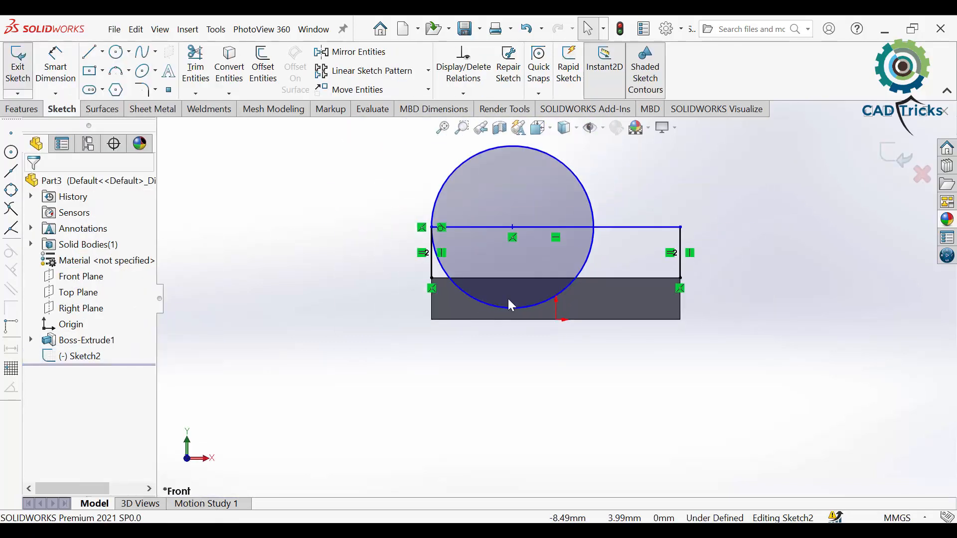
- Dimension the circle's diameter as 40 mm
scroll(624, 169, down, 3)
click(65, 85)
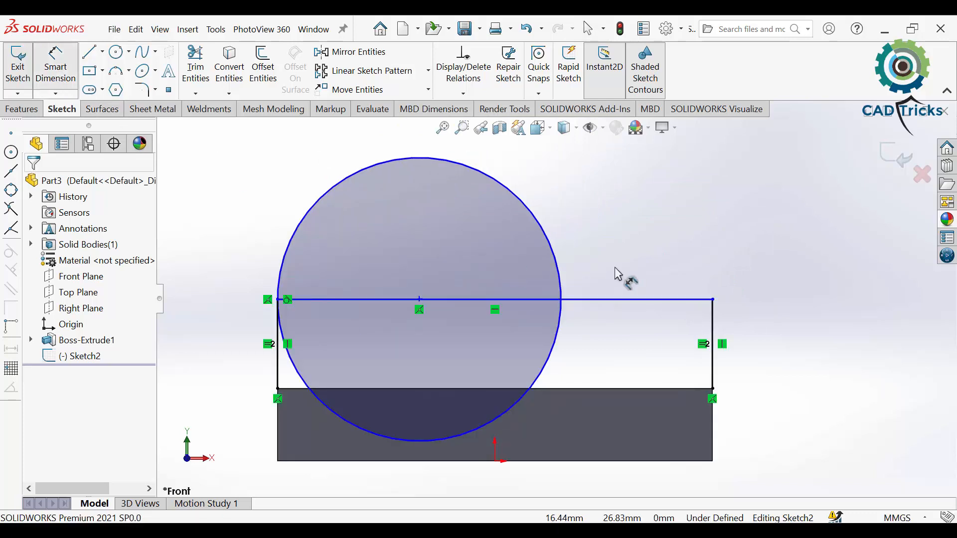
click(546, 241)
click(580, 189)
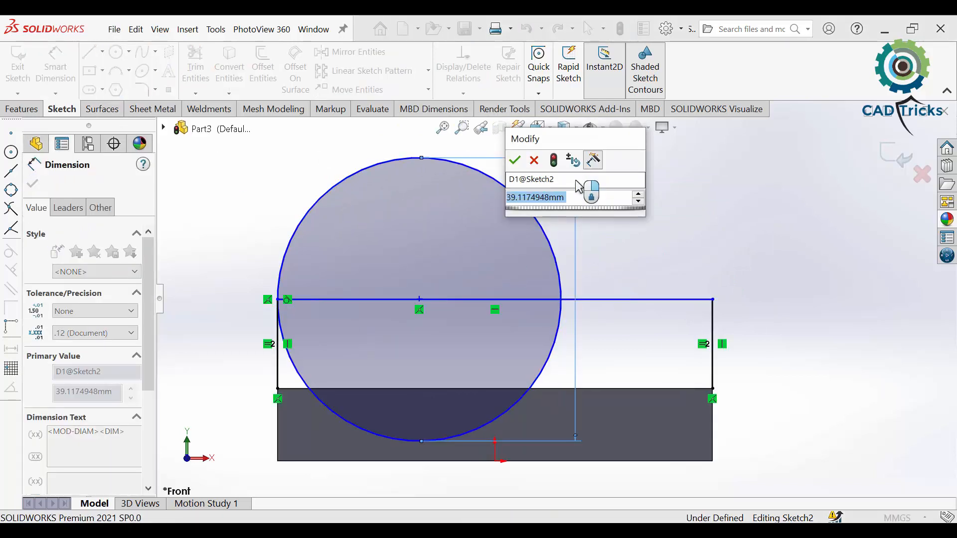
text(40)
key(Return)
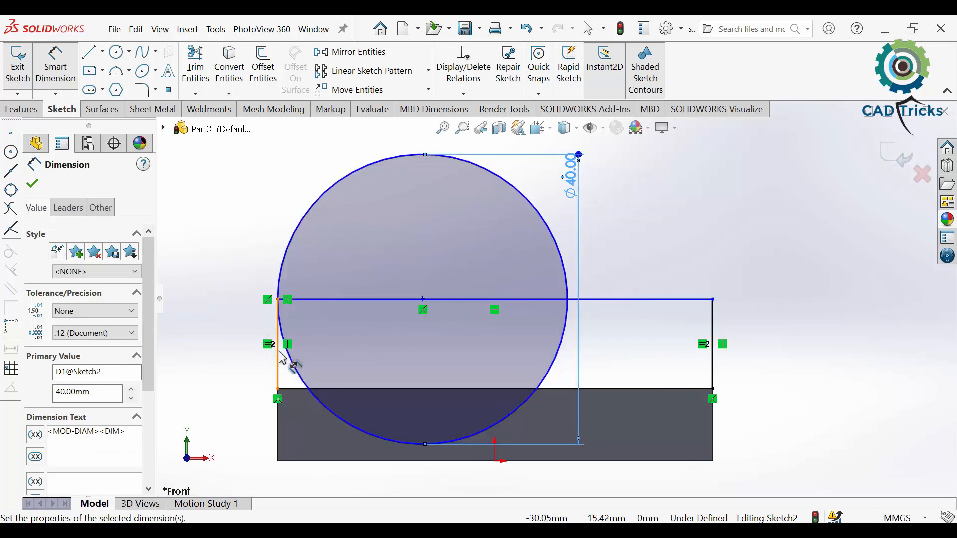
- Dimension the left vertical line of the outline as 10 mm
click(282, 371)
click(243, 381)
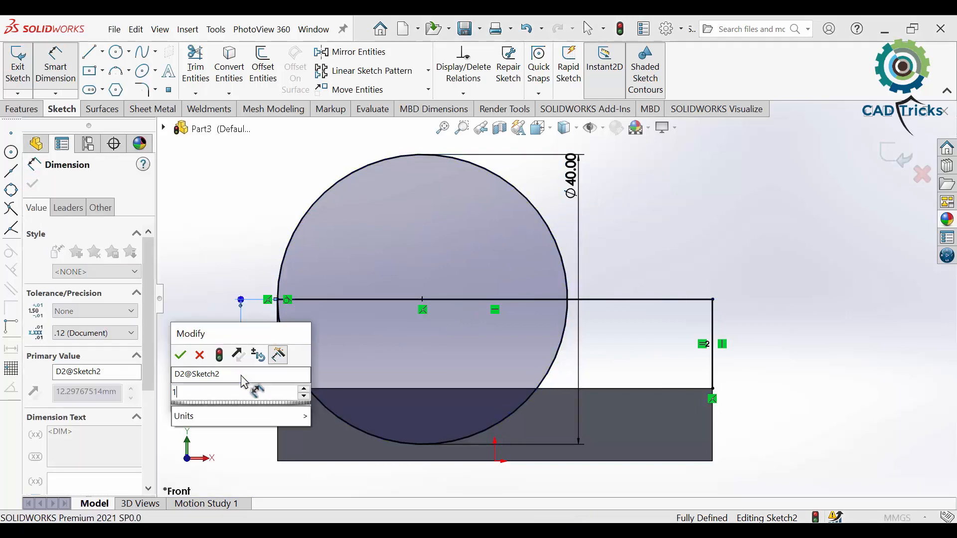
text(10)
key(Return)
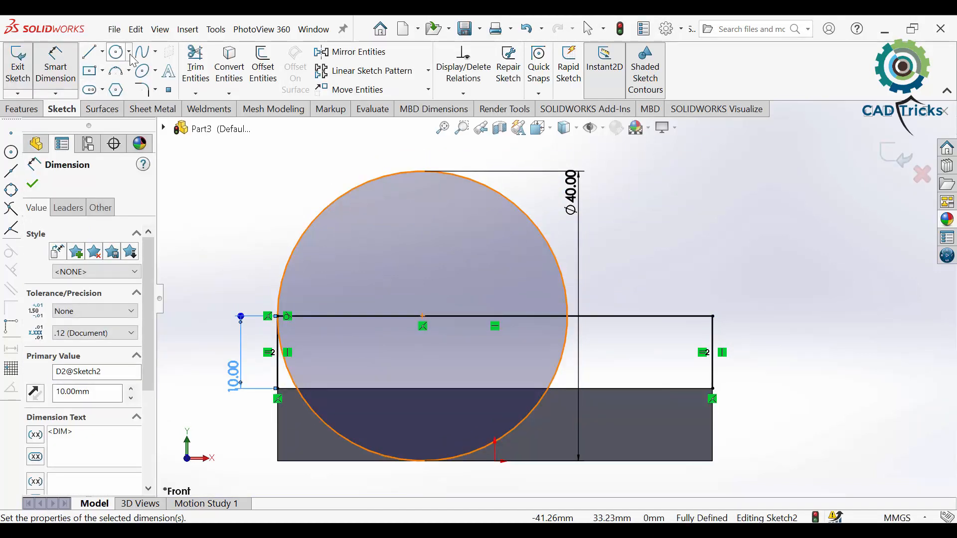
- Draw a concentric circle about 12 mm in diameter inside the 40 mm circle
click(118, 52)
click(422, 316)
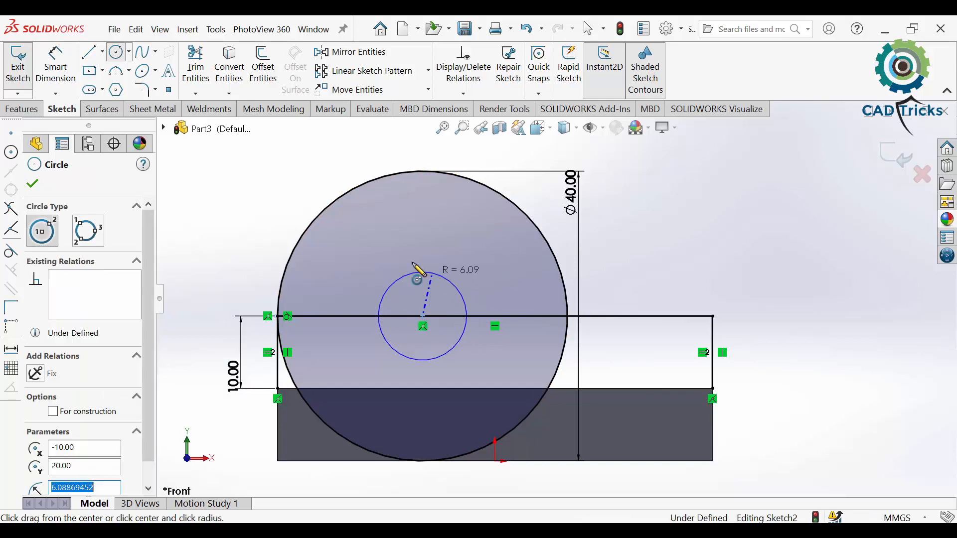
click(417, 269)
- Set the inner circle's diameter to 20 mm
click(55, 64)
click(460, 297)
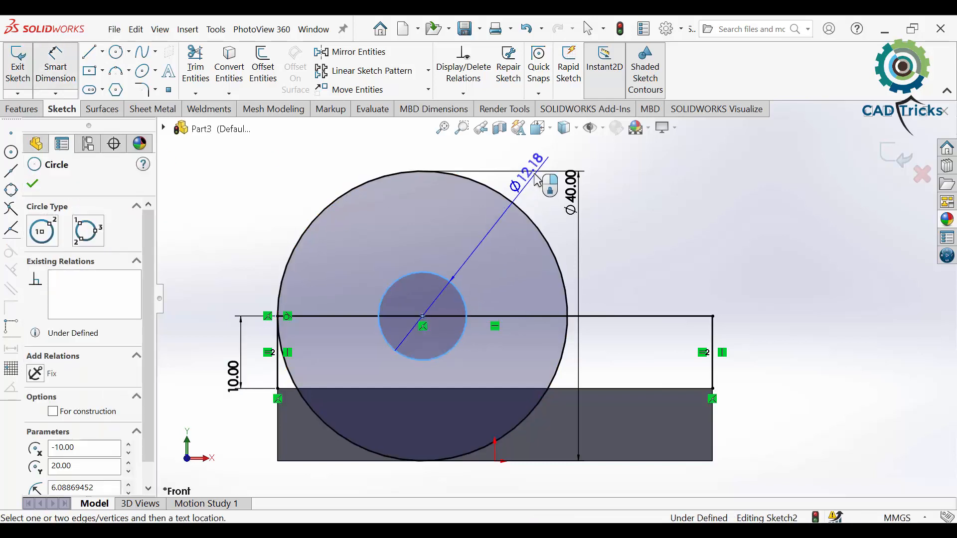
click(537, 182)
text(1)
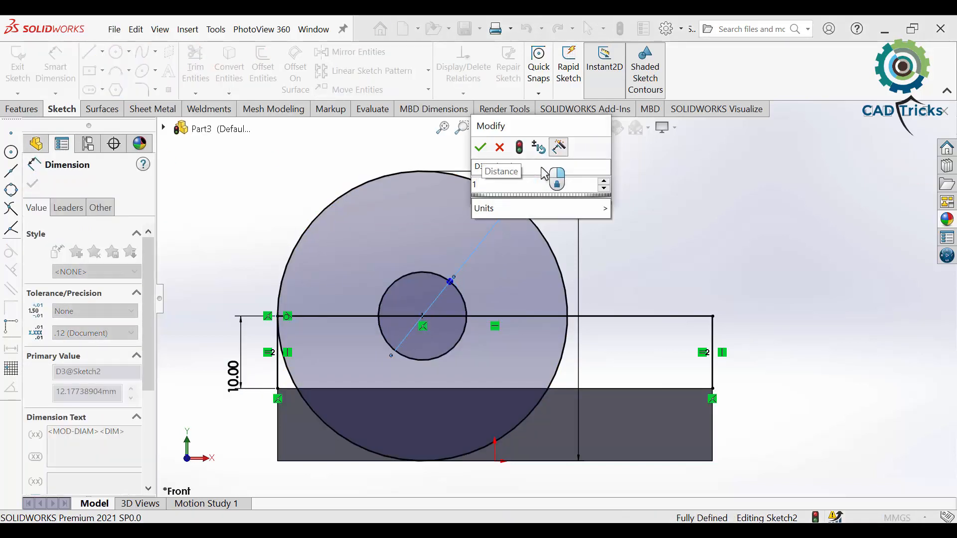
text(0)
key(Return)
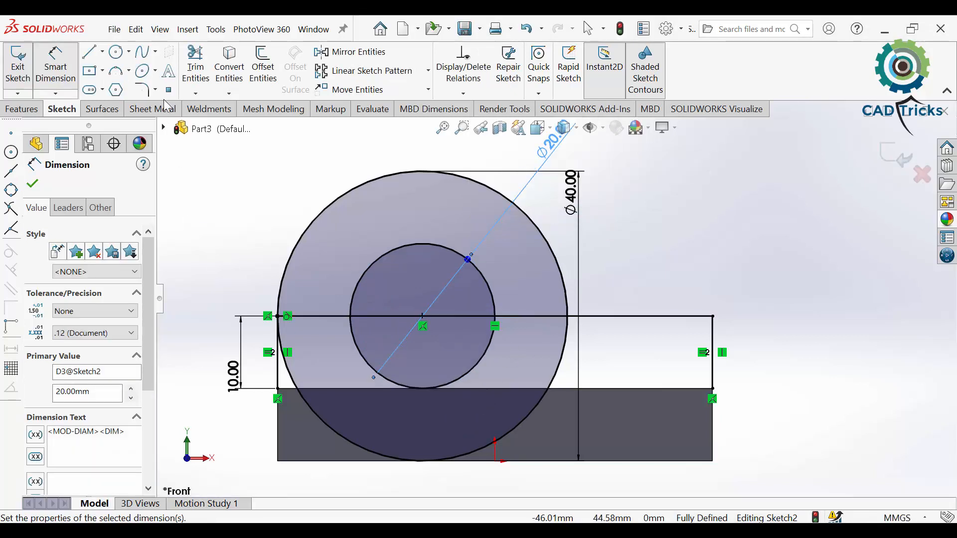
- Trim away the lower half of the 40 mm circle and the horizontal line segments lying inside its diameter
click(196, 67)
click(537, 403)
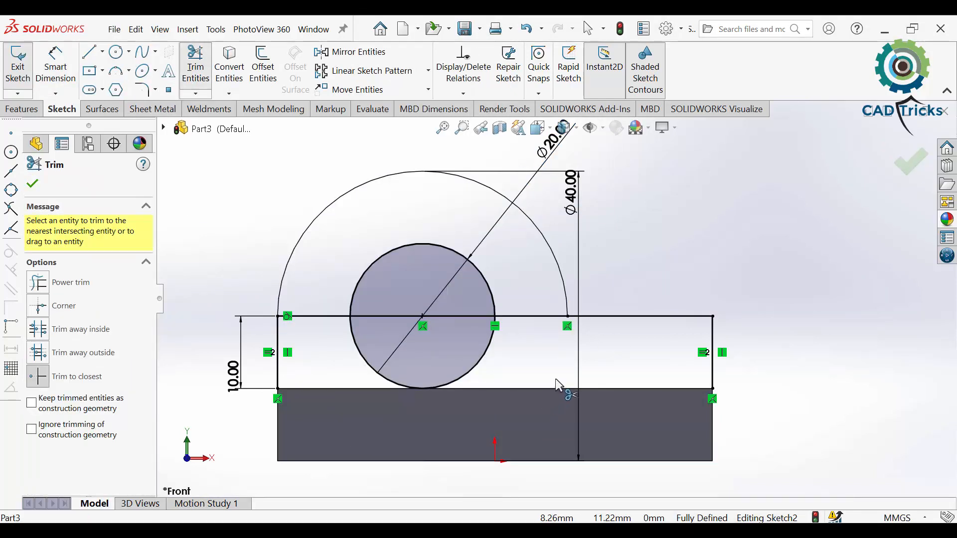
click(510, 317)
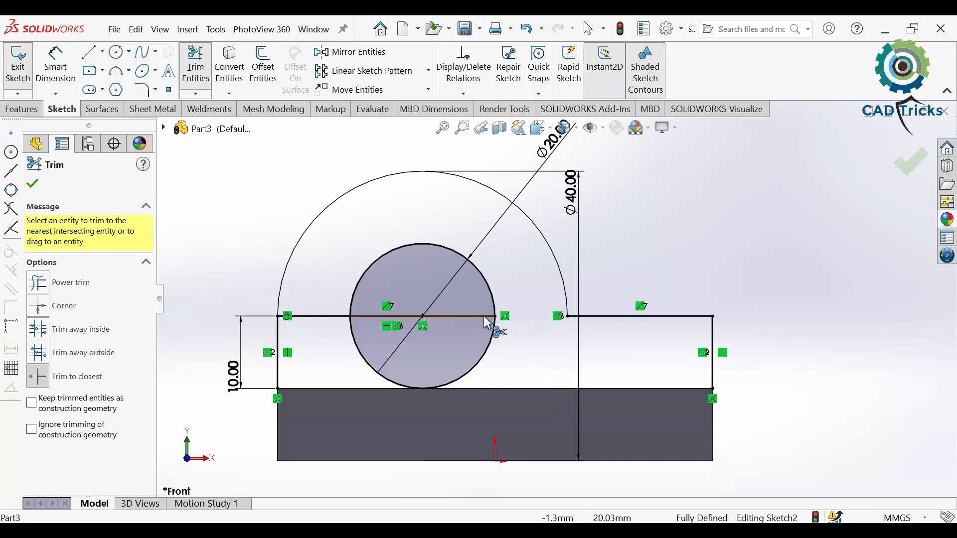
click(404, 319)
click(322, 317)
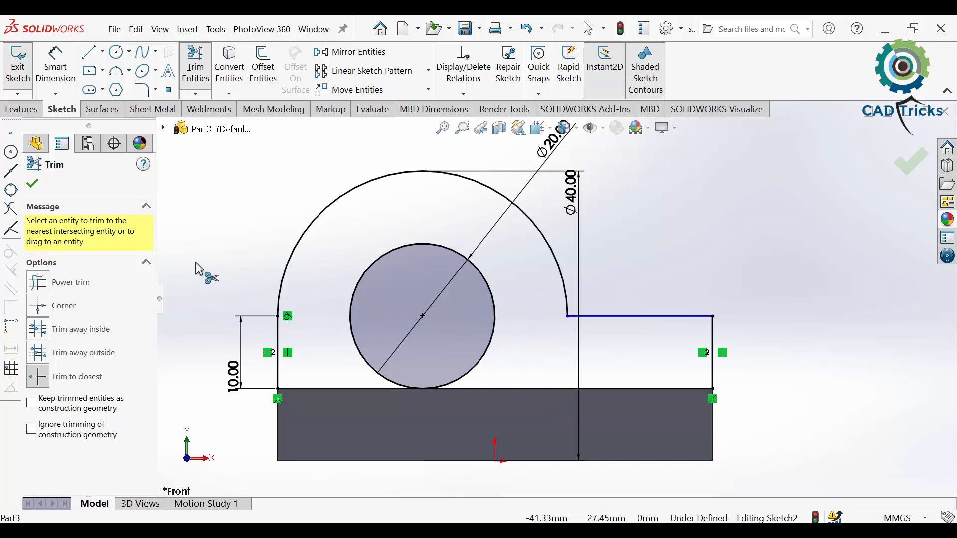
- Add a driven height dimension between the short horizontal line and the base's top edge at the outline's right end
click(65, 74)
click(710, 317)
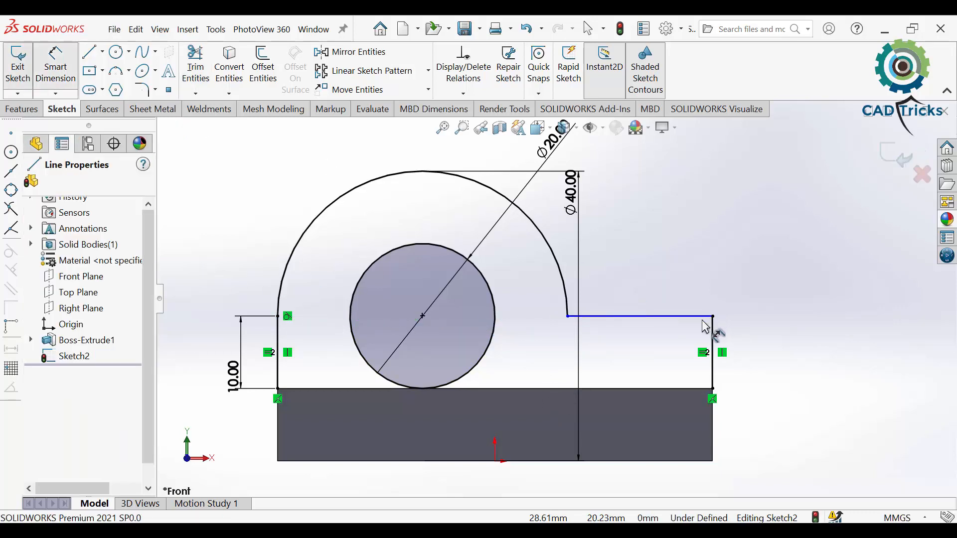
click(688, 390)
click(765, 363)
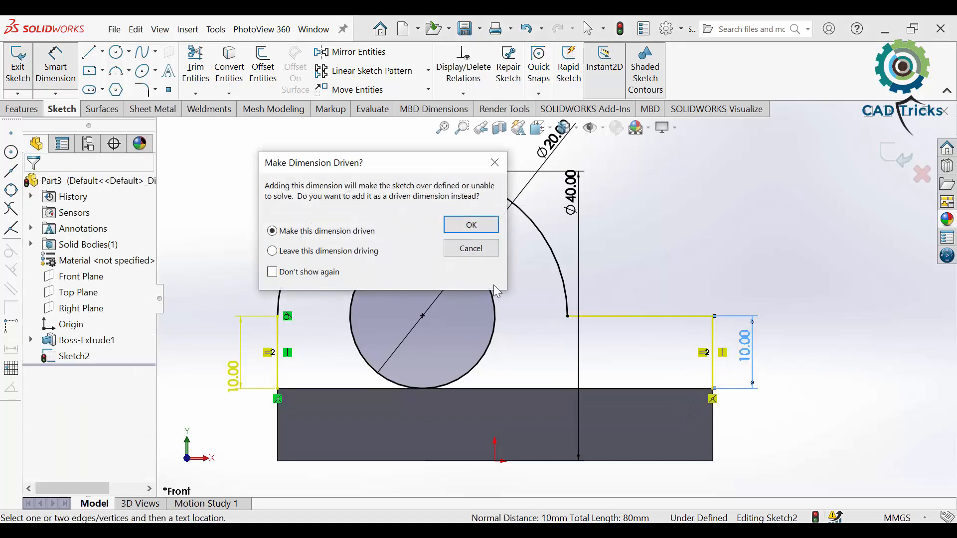
click(470, 231)
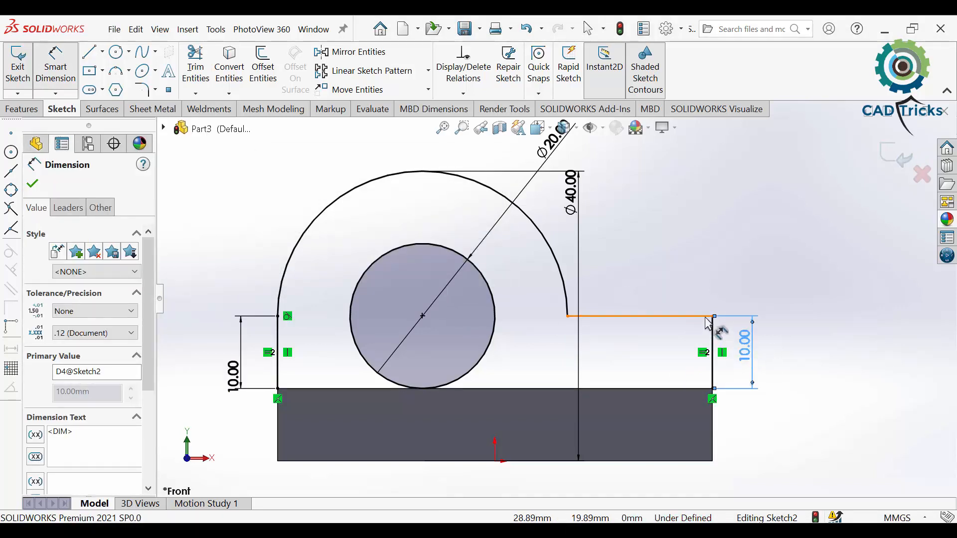
- Dimension the short horizontal line beside the arc as 20 mm
click(705, 317)
click(677, 268)
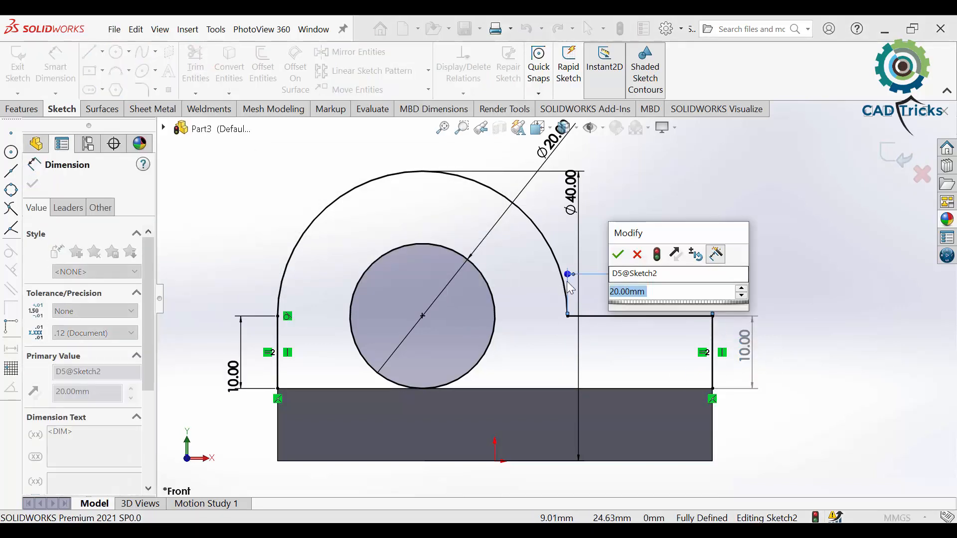
click(620, 258)
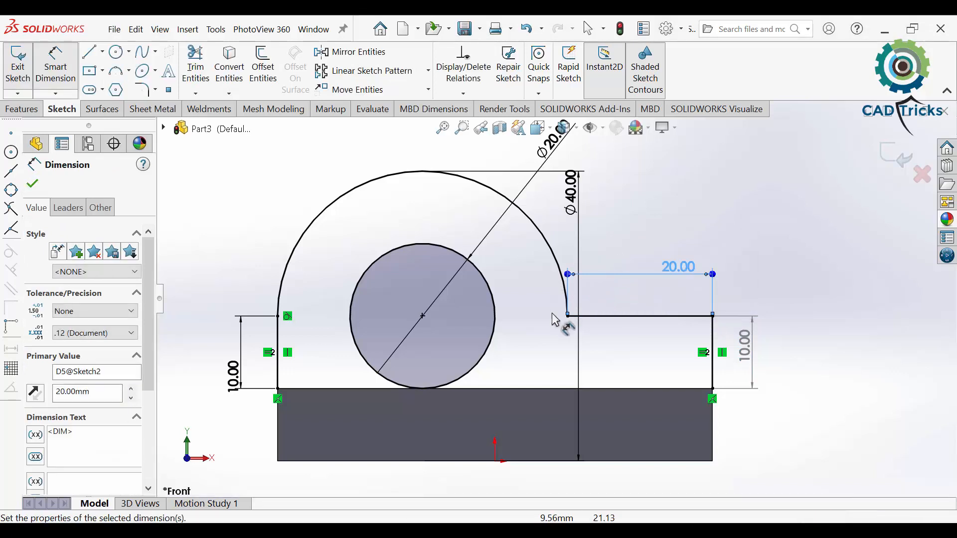
key(Escape)
click(562, 280)
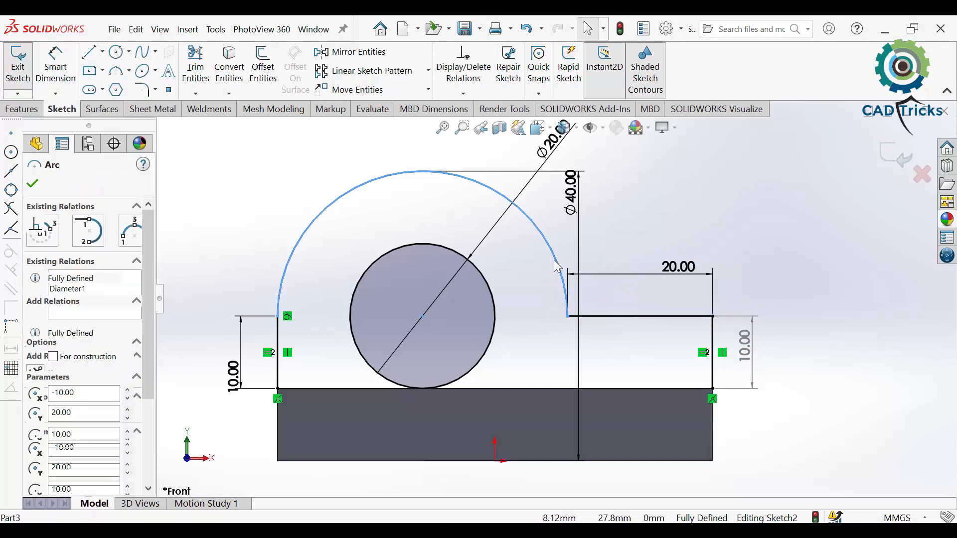
click(23, 108)
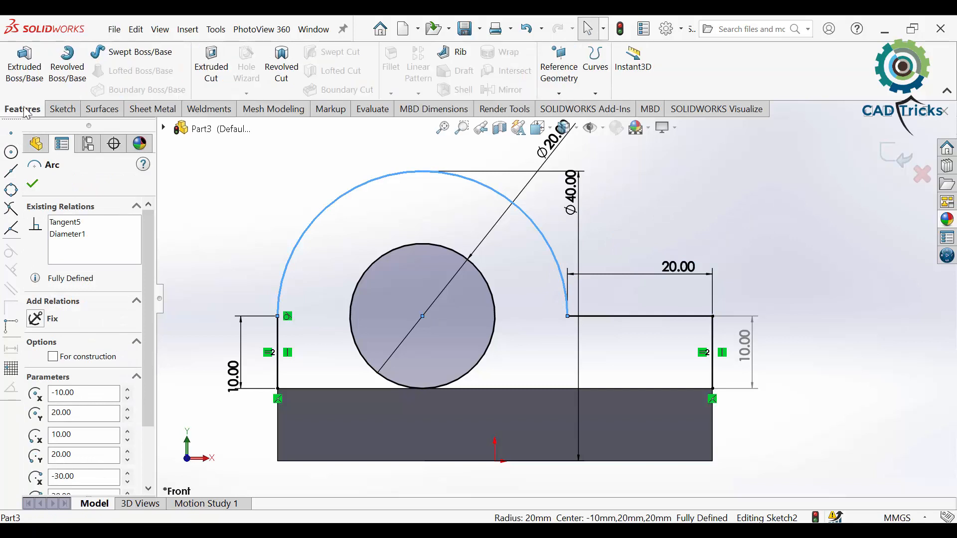
click(24, 75)
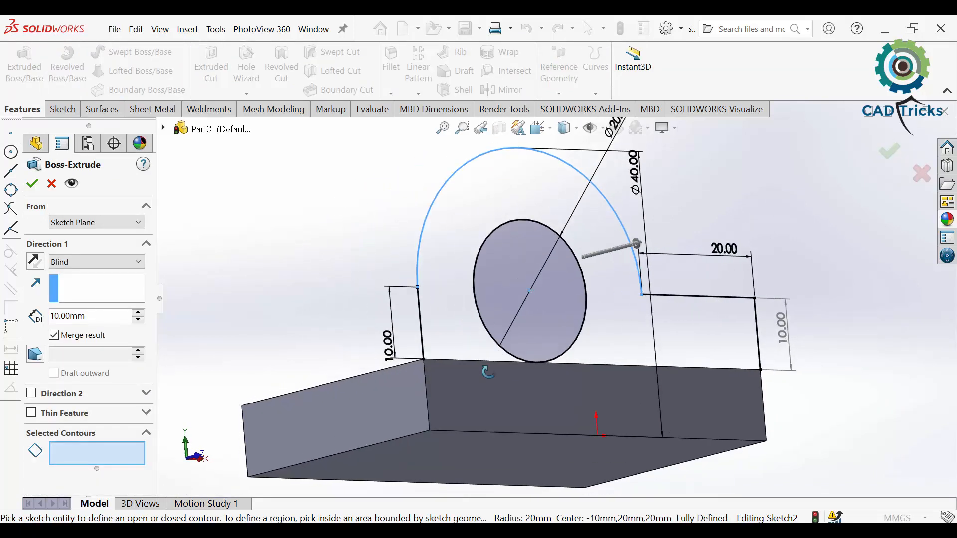
click(556, 411)
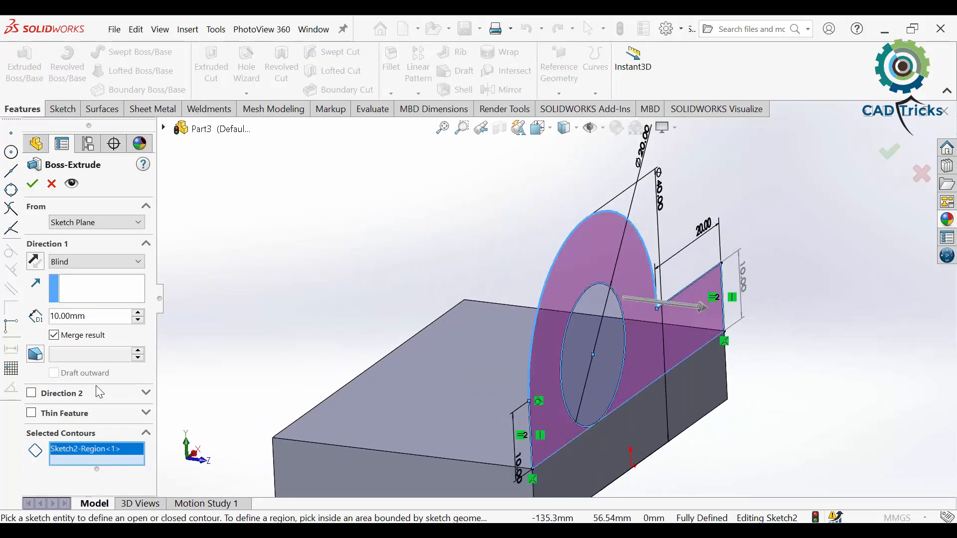
click(51, 184)
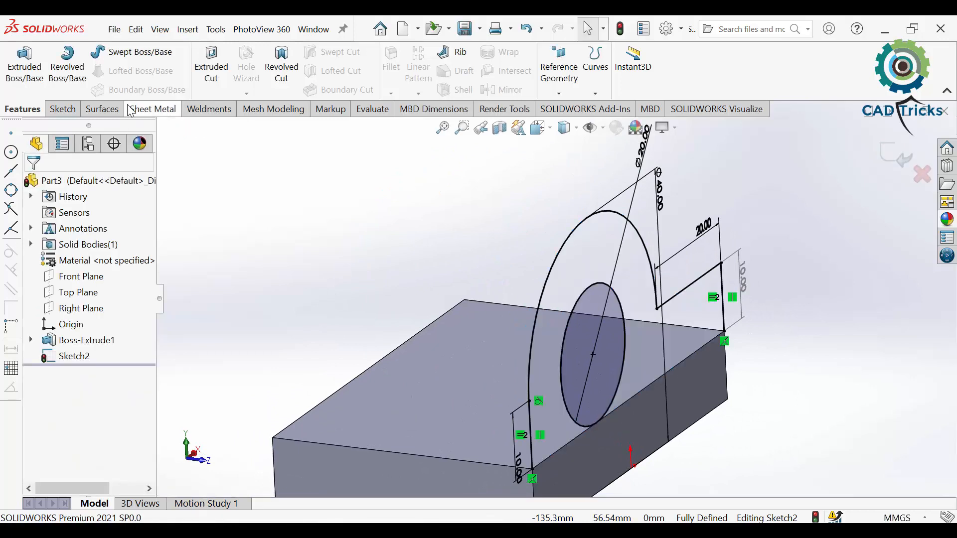
- Convert the base's upper edge on the sketch face into a sketch line that closes the upright's outline
click(62, 109)
click(229, 73)
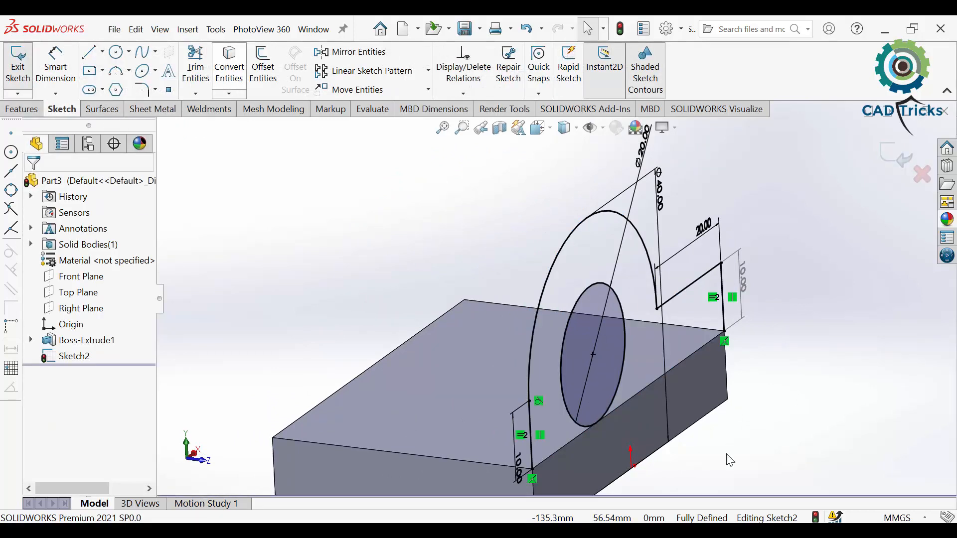
click(654, 389)
key(Return)
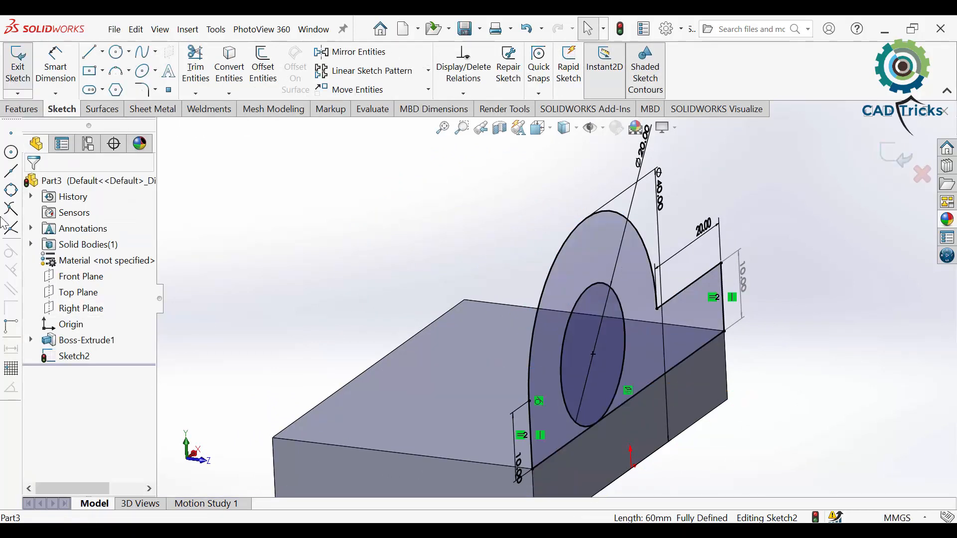
- Extrude both sketch regions, including the inner circle, 10 mm in the reversed direction over the base, merged with it
click(22, 109)
click(24, 64)
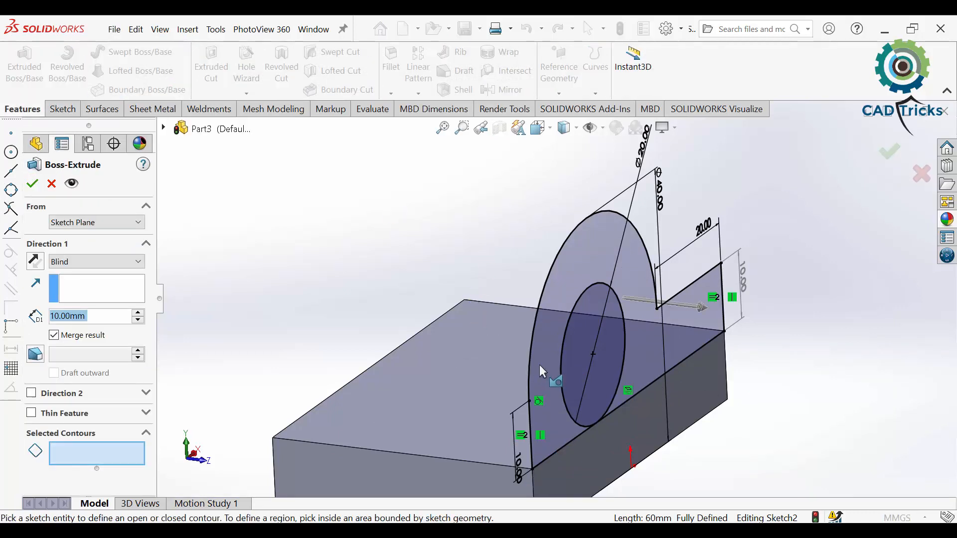
click(601, 393)
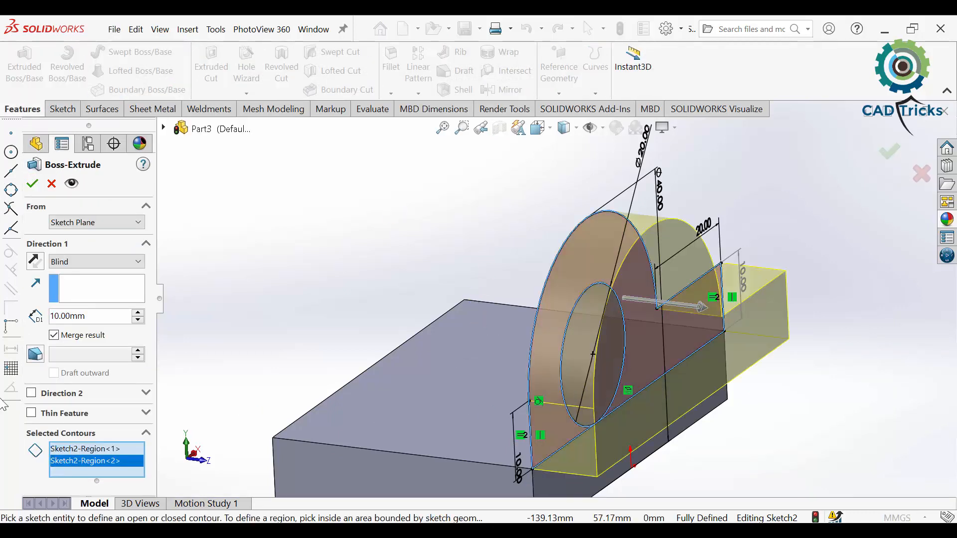
click(35, 267)
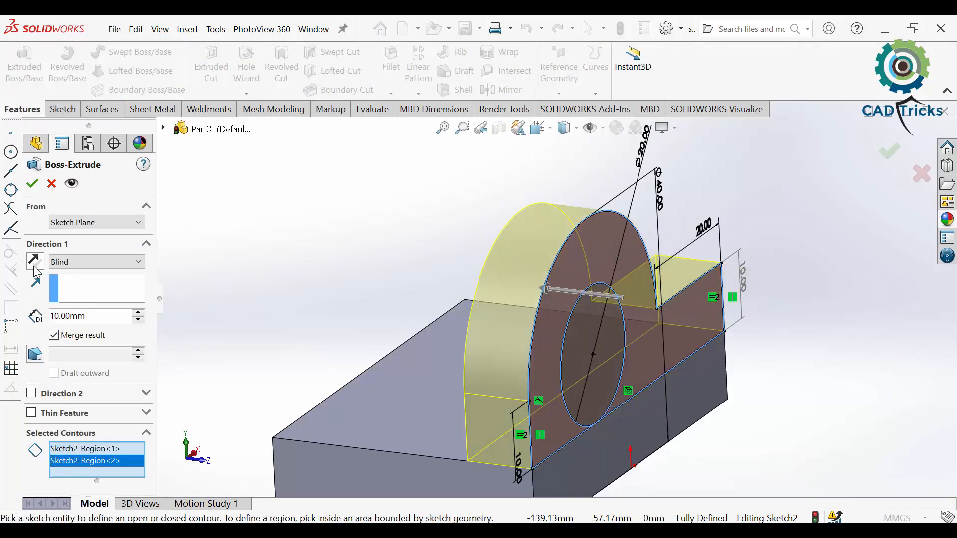
click(35, 184)
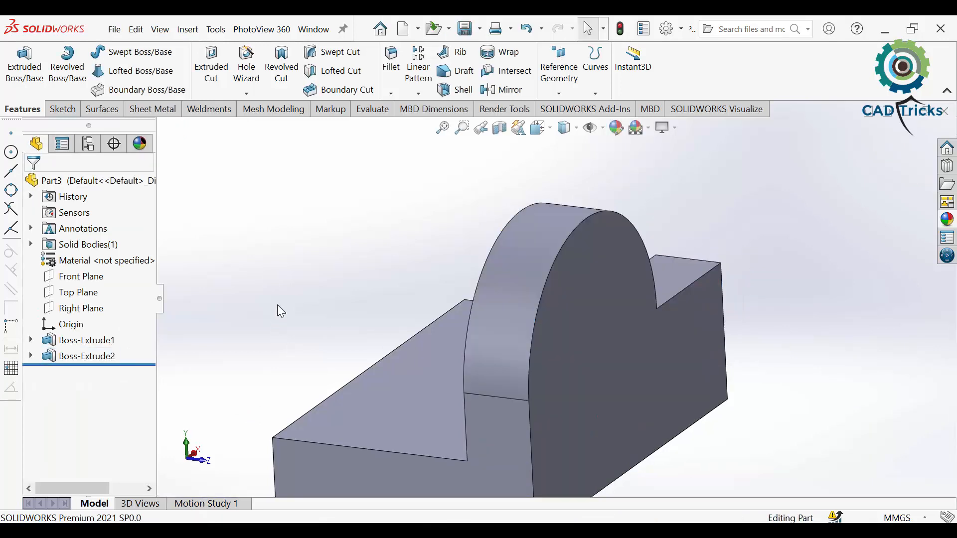
- Check drawing 58.png and start a sketch on the base's long side face opposite the upright, viewed normal to it
scroll(393, 398, up, 3)
mouse_move(393, 399)
middle_down()
mouse_move(451, 337)
mouse_move(425, 360)
mouse_move(494, 386)
middle_up()
click(496, 394)
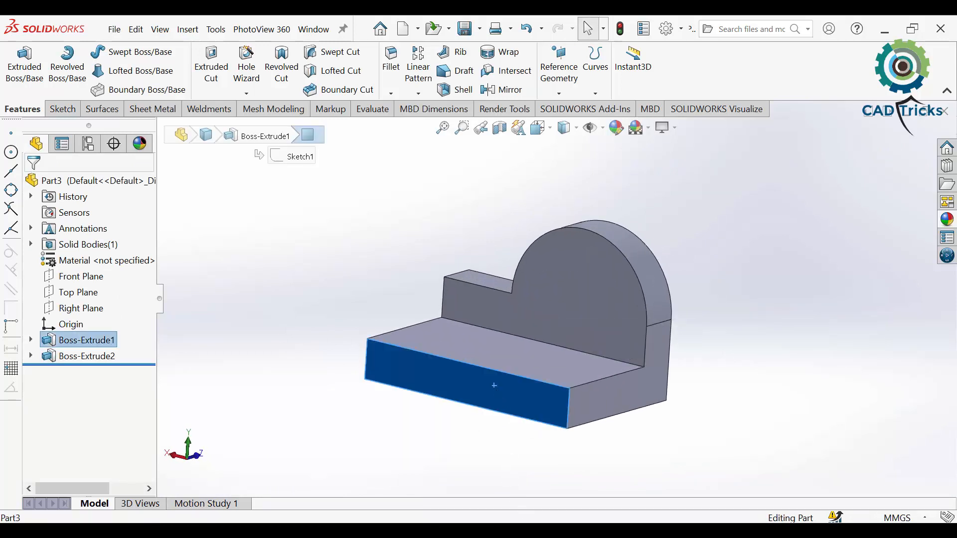
key(alt+Tab)
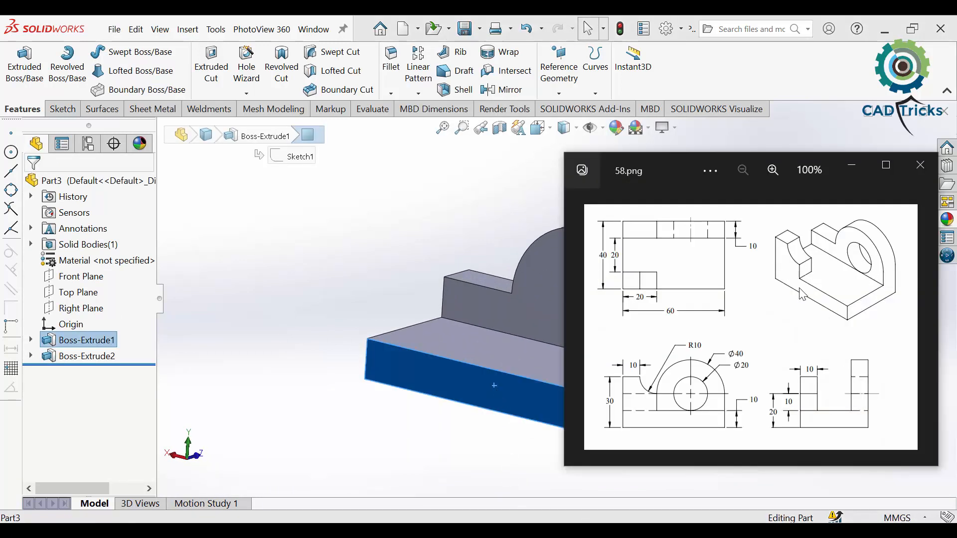
click(461, 384)
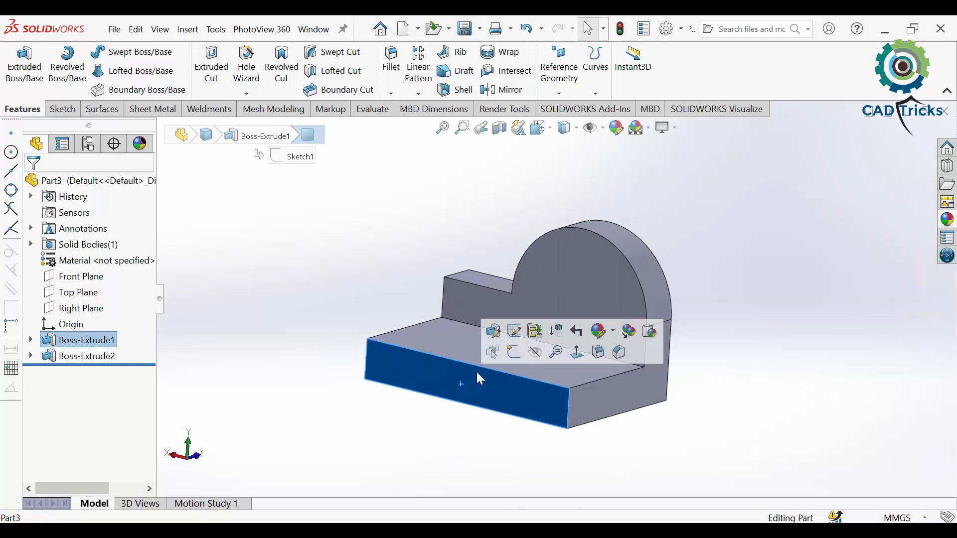
click(513, 358)
key(space)
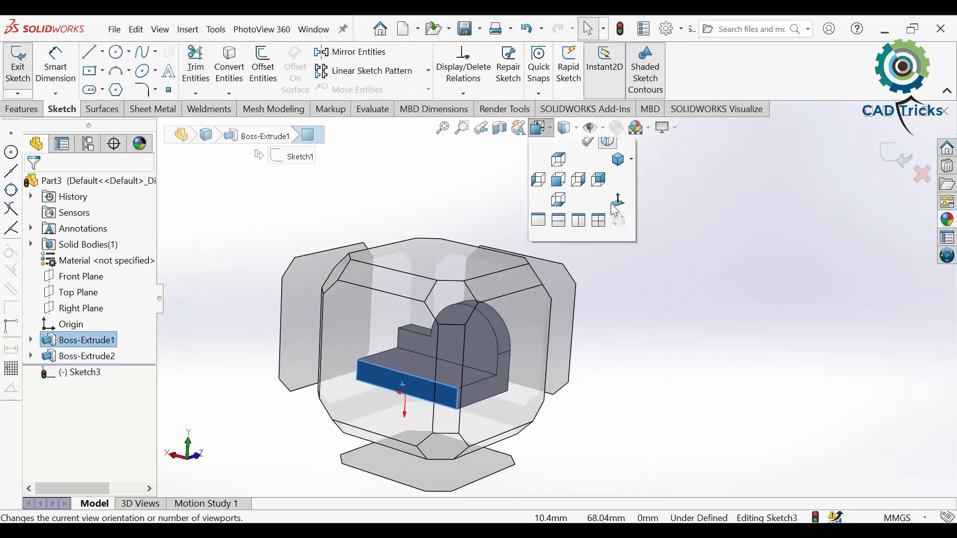
click(614, 218)
- Draw a vertical line about 22 mm long from the base's upper left corner, with a short horizontal line at its top
click(89, 51)
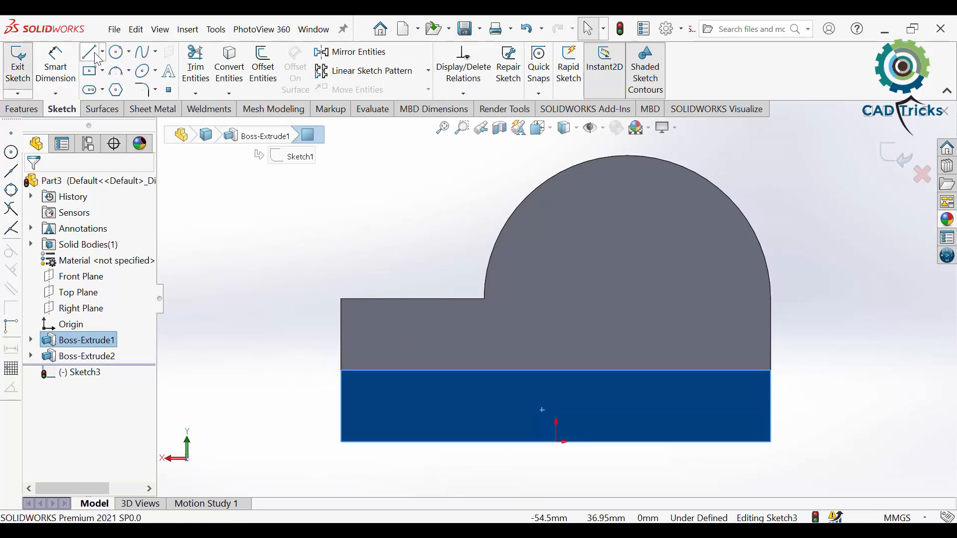
click(340, 370)
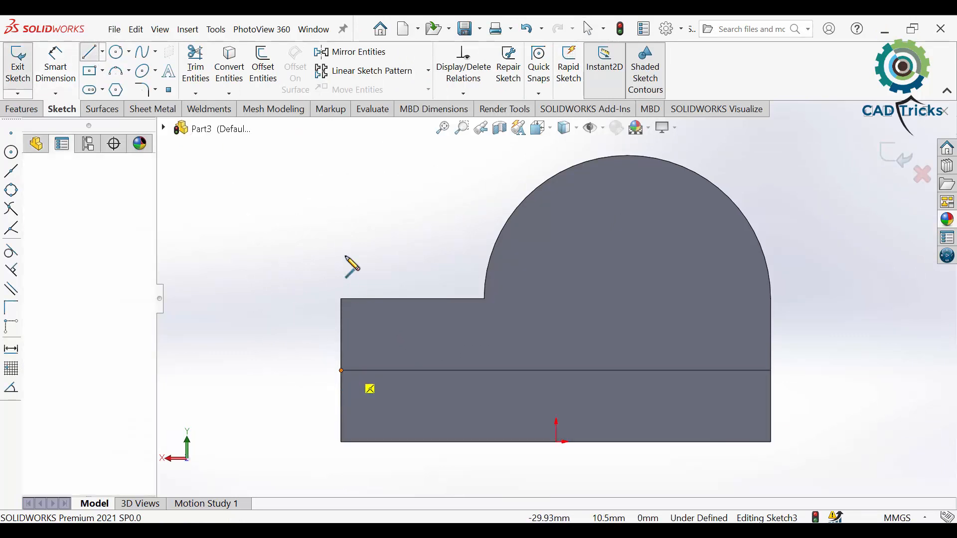
click(341, 214)
click(405, 213)
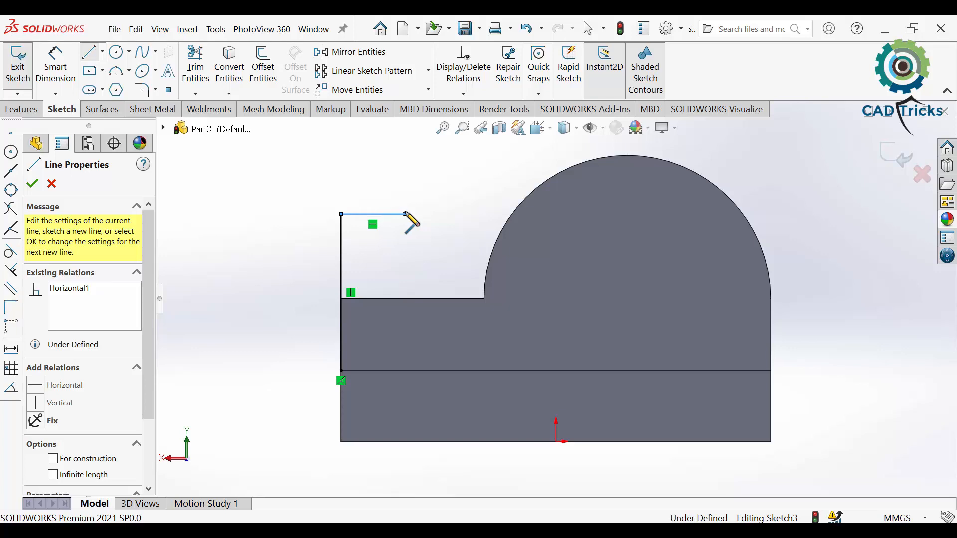
key(Escape)
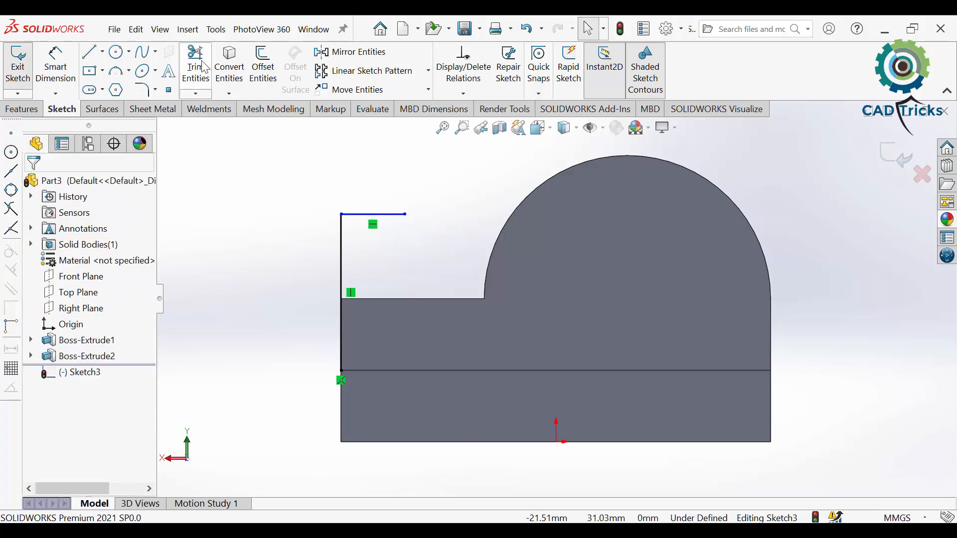
- Convert the upright's low step edge into the sketch and draw a vertical line from its inner end, level with the top line
click(229, 70)
click(439, 300)
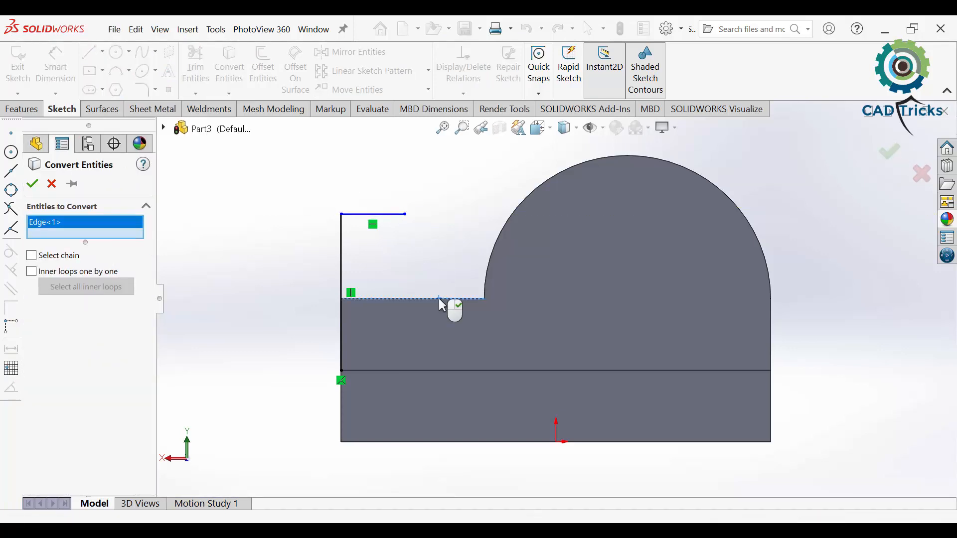
right_click(439, 299)
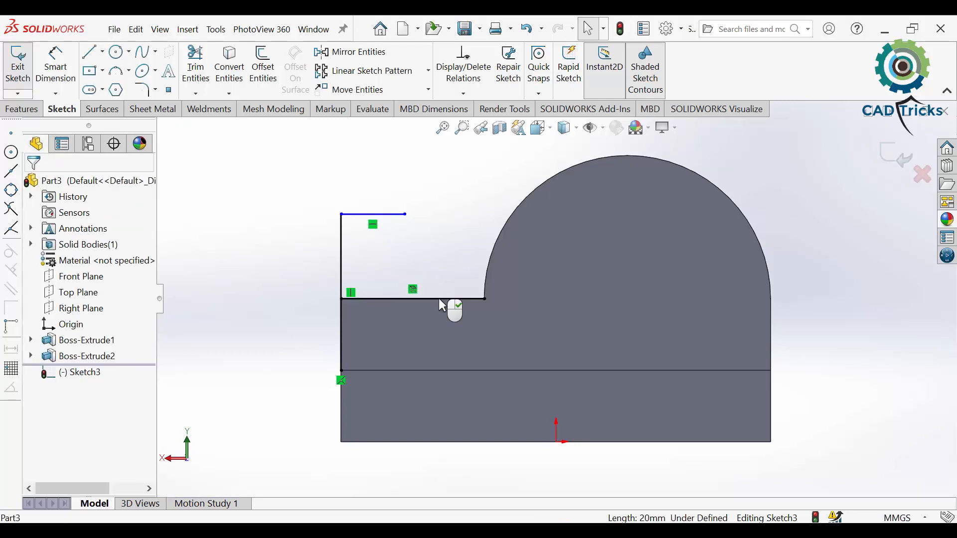
click(92, 52)
click(485, 299)
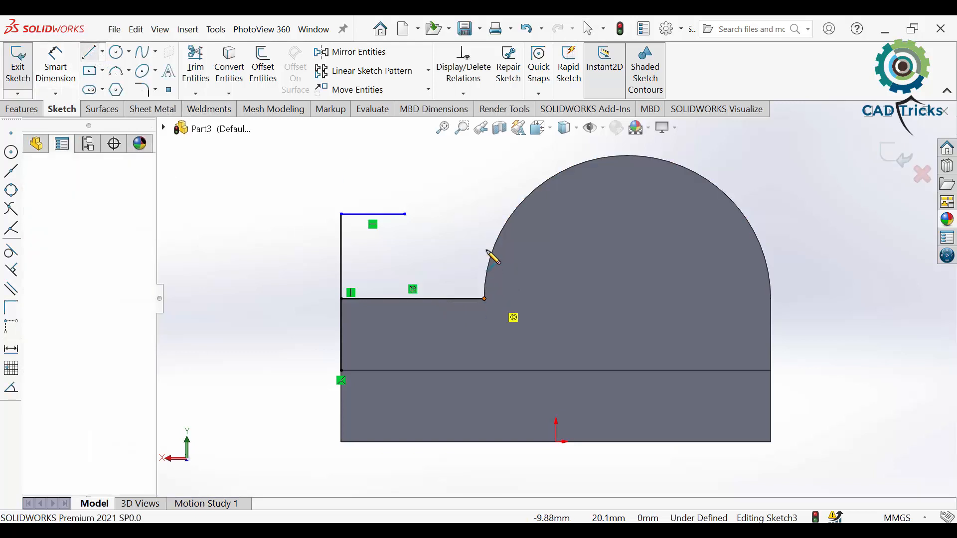
click(485, 214)
key(Escape)
- Extend the short top horizontal line to meet the inner vertical line
click(195, 93)
click(219, 127)
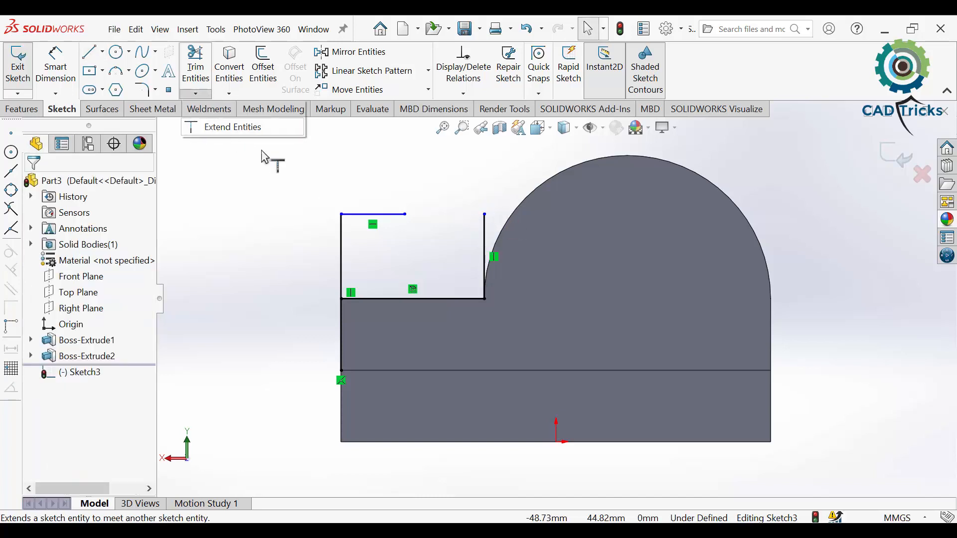
click(397, 215)
key(Escape)
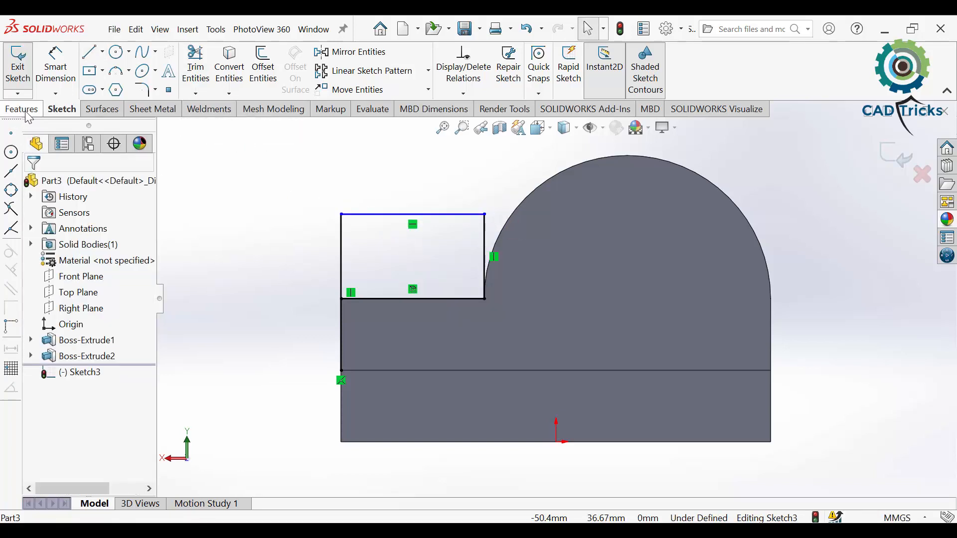
- Dimension the outer vertical line as 20 mm and check it against drawing 58.png
click(56, 64)
click(341, 280)
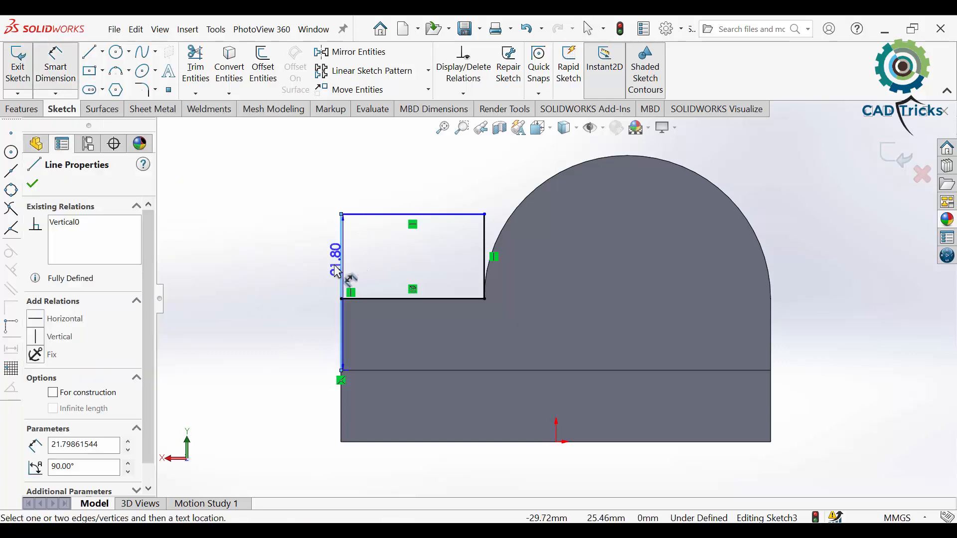
click(323, 277)
text(20)
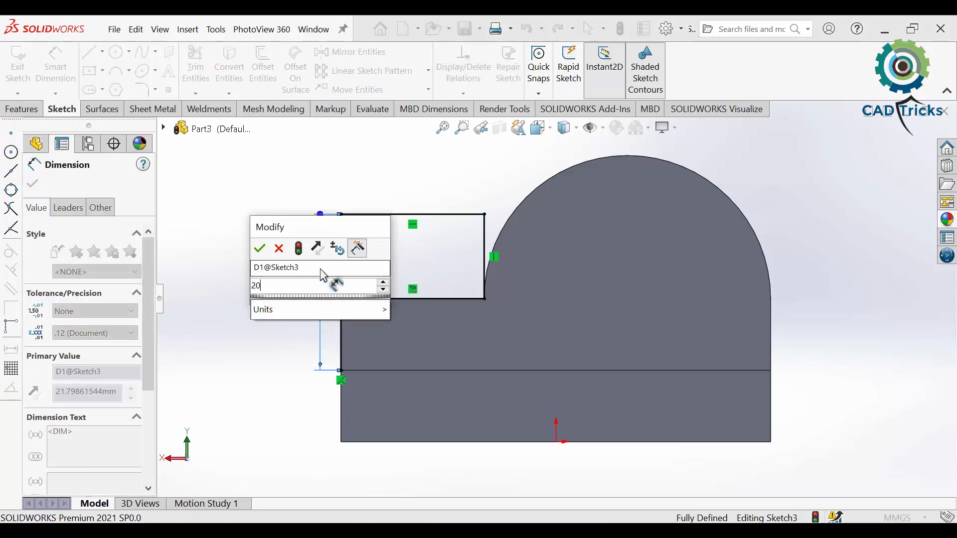
key(Return)
key(alt+Tab)
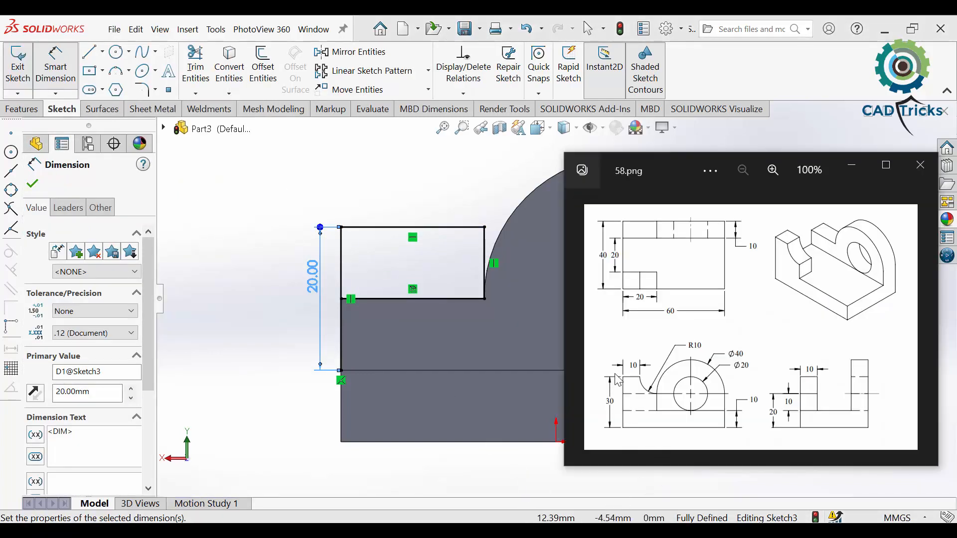
- Draw a 10 mm radius circle centred on the rectangle's upper inner corner and add its diameter as a driven dimension
click(117, 52)
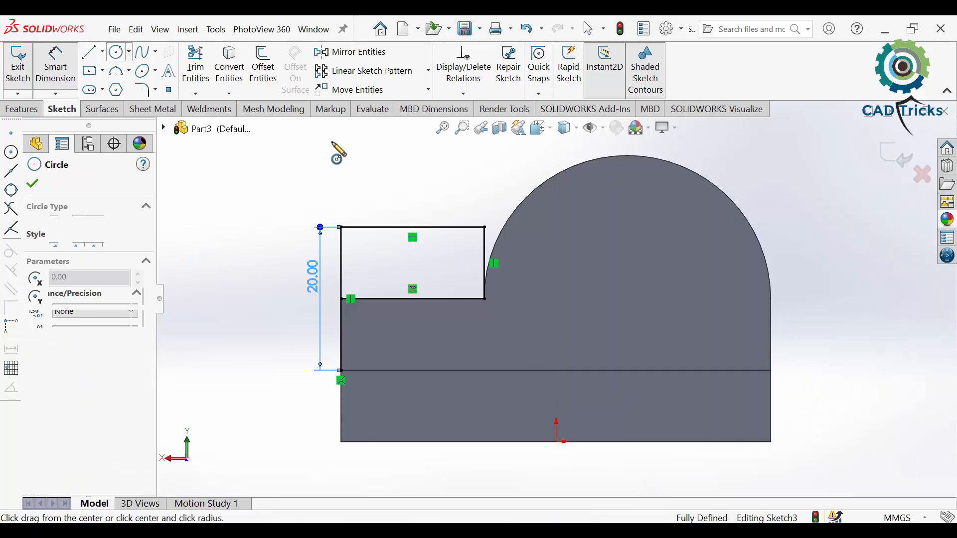
click(484, 227)
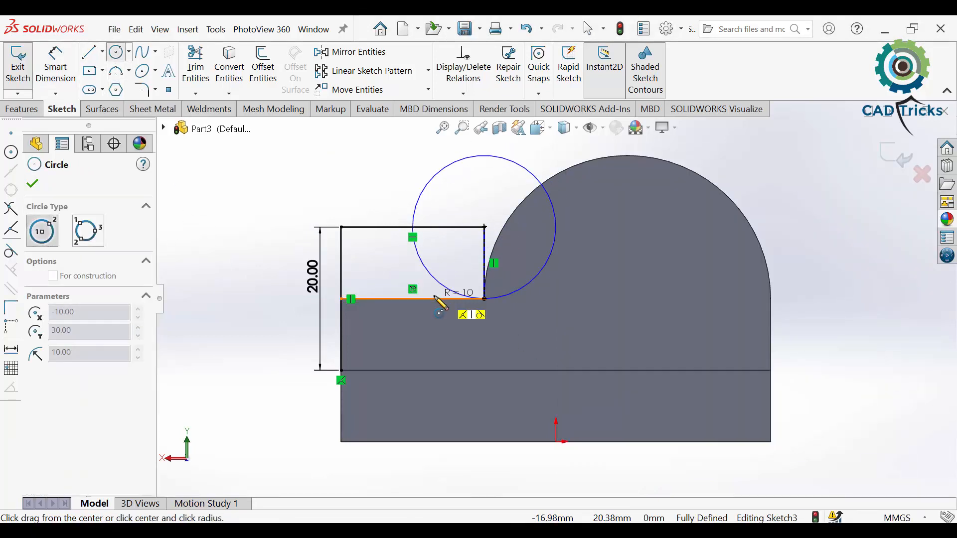
click(484, 299)
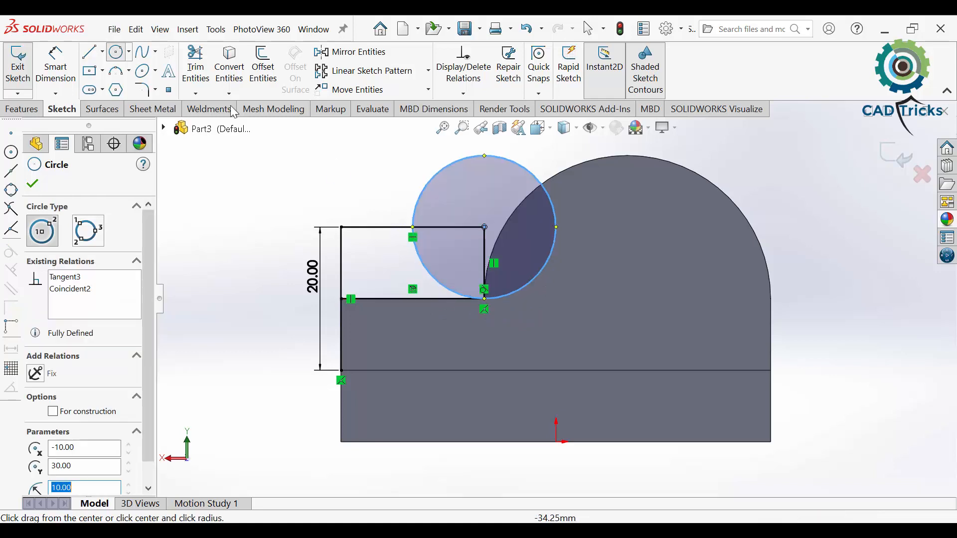
key(Escape)
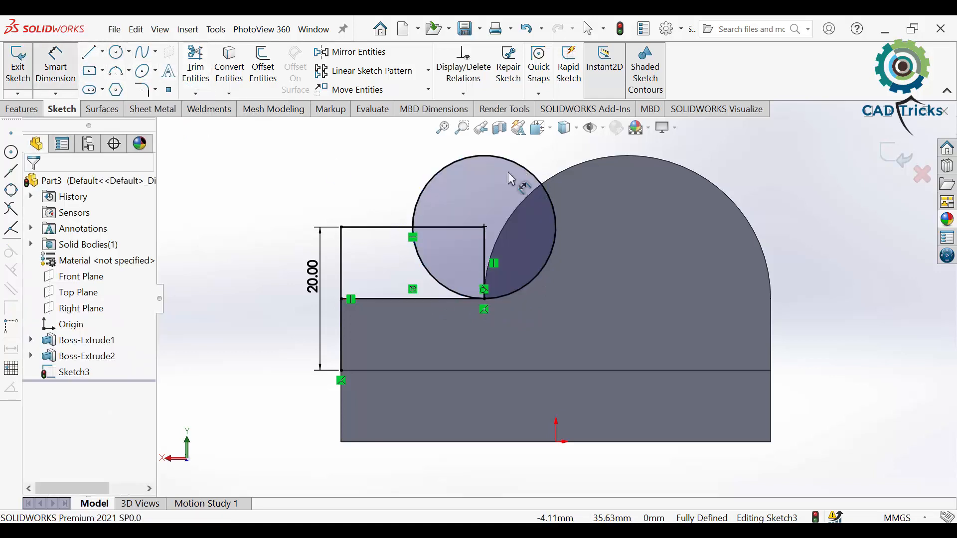
click(507, 166)
click(550, 150)
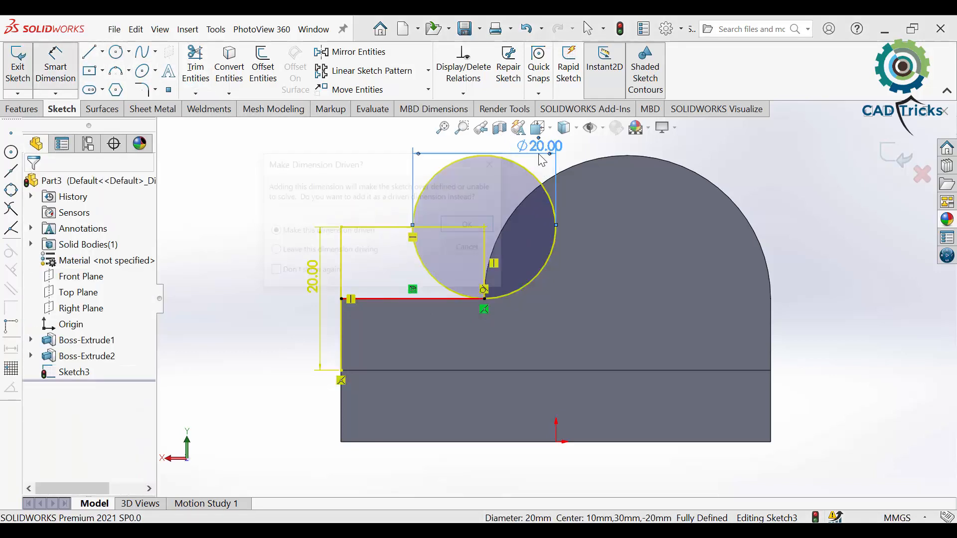
click(471, 225)
- Trim the circle to the concave quarter arc inside the rectangle and remove the leftover top and inner vertical line segments
key(t)
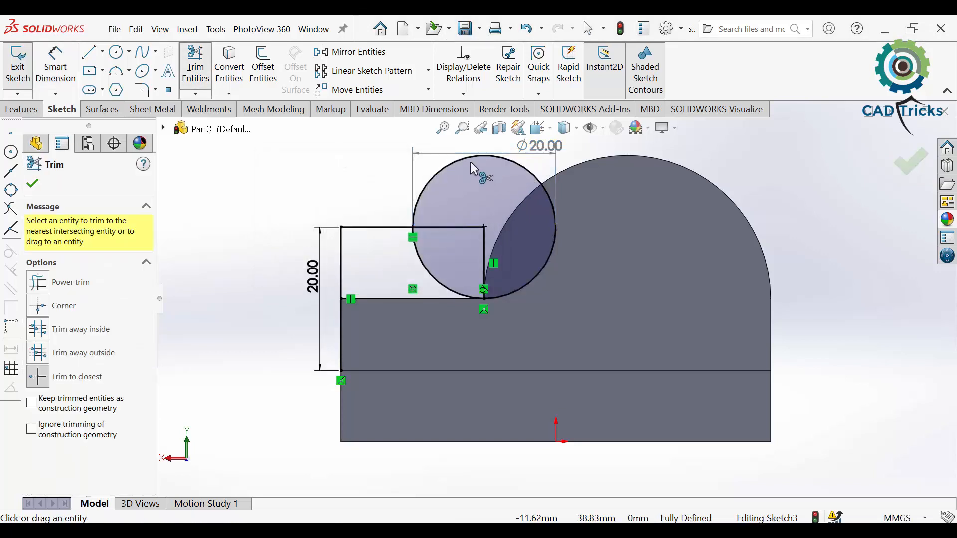
click(465, 161)
click(479, 228)
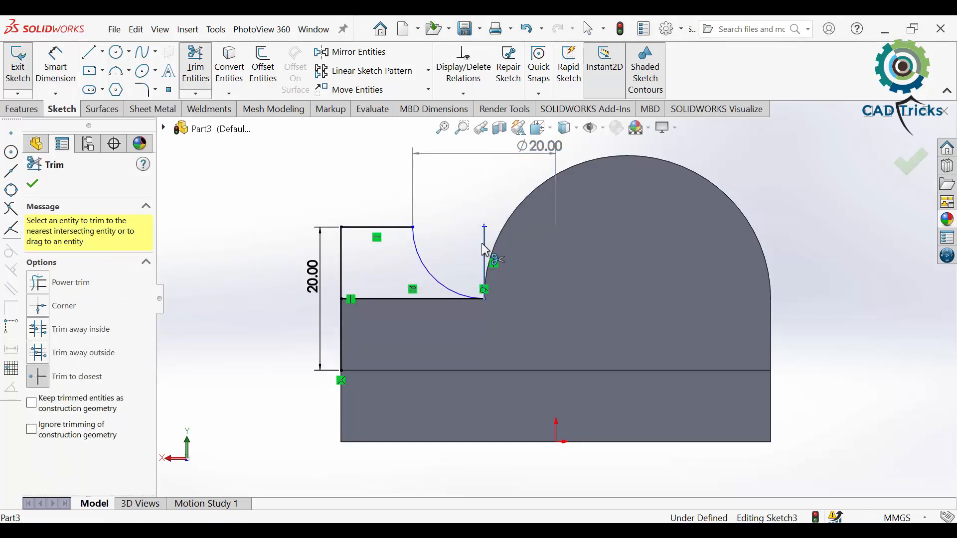
- Dimension the horizontal distance from the profile's outer edge to the arc centre, and set the arc's radius to 10 mm
click(56, 65)
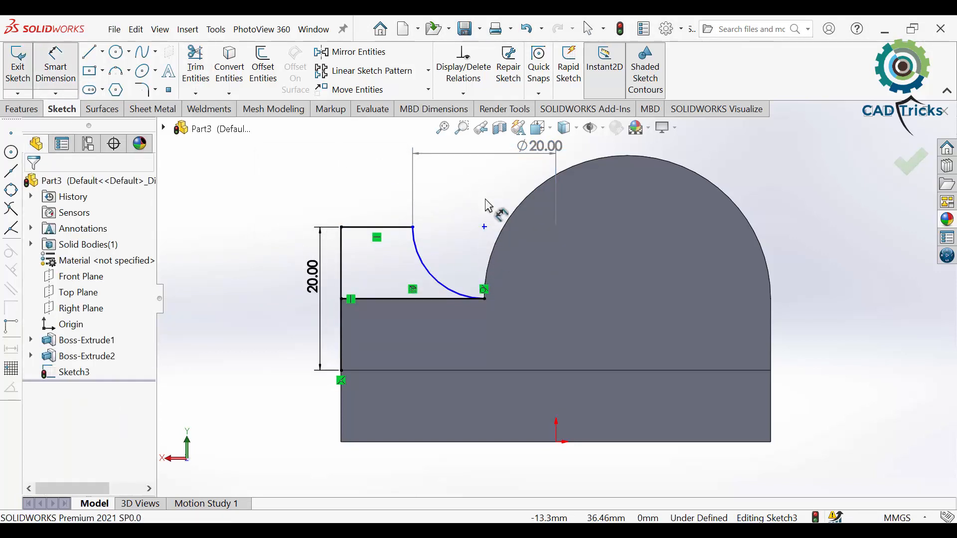
click(484, 227)
click(338, 299)
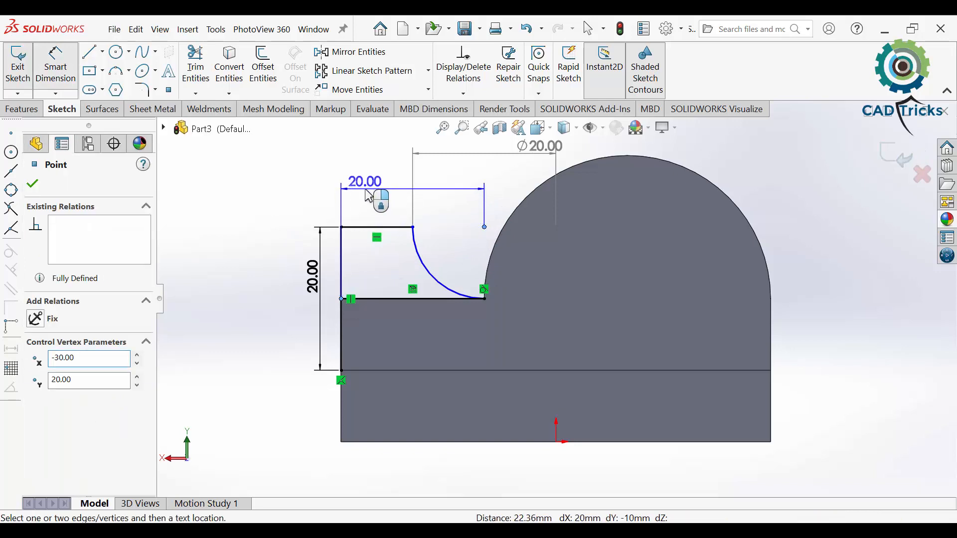
click(379, 199)
click(472, 226)
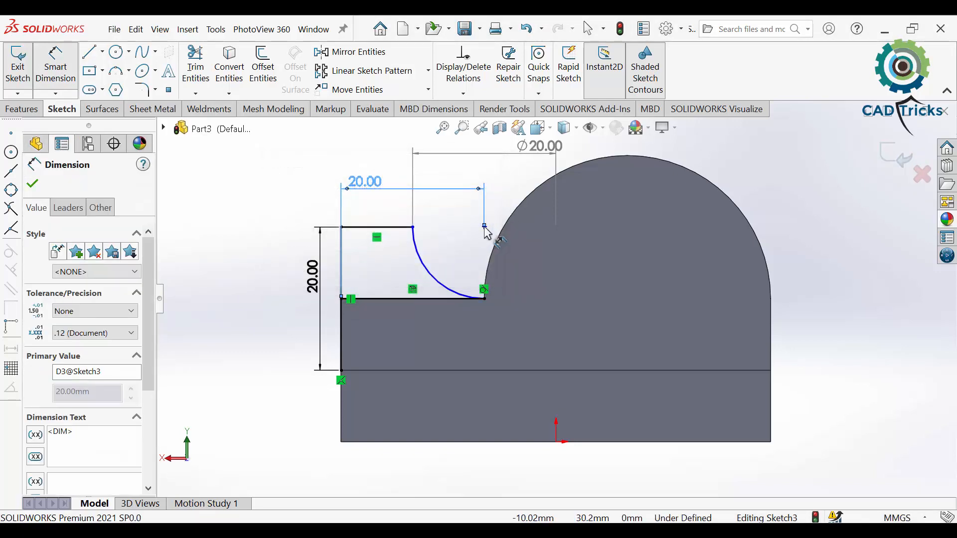
click(433, 277)
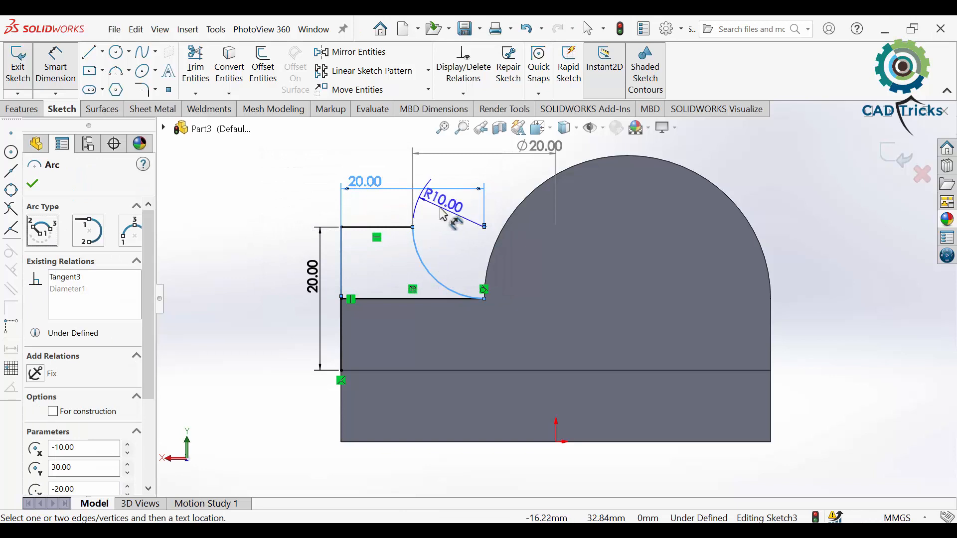
click(444, 210)
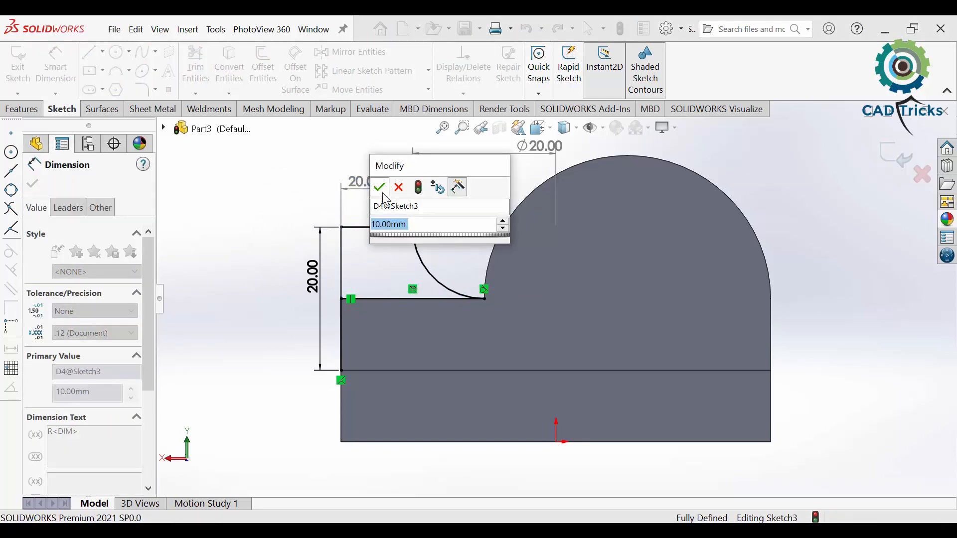
click(382, 191)
- Draw a 10 mm vertical line from the arc's lower end down to the base's top edge
middle_drag(391, 278, 417, 329)
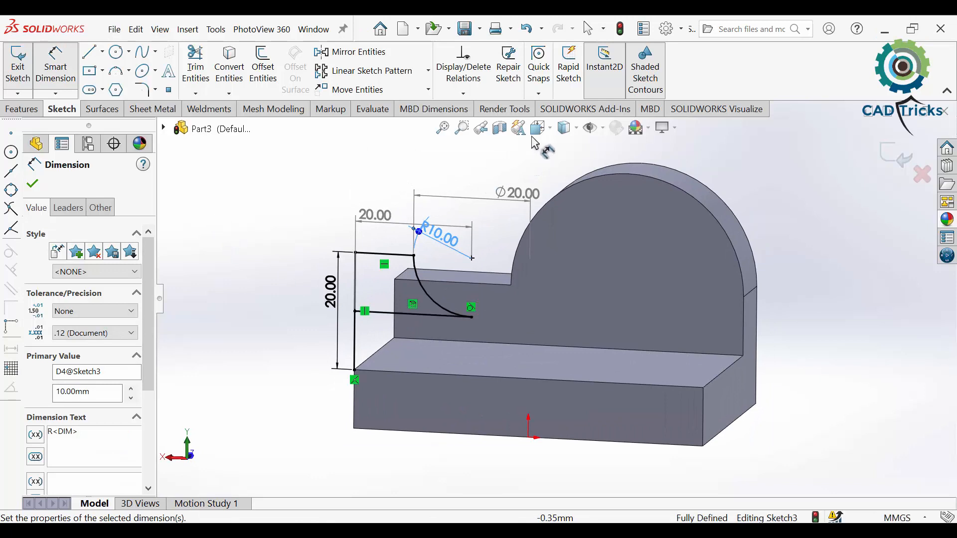
click(540, 128)
click(452, 355)
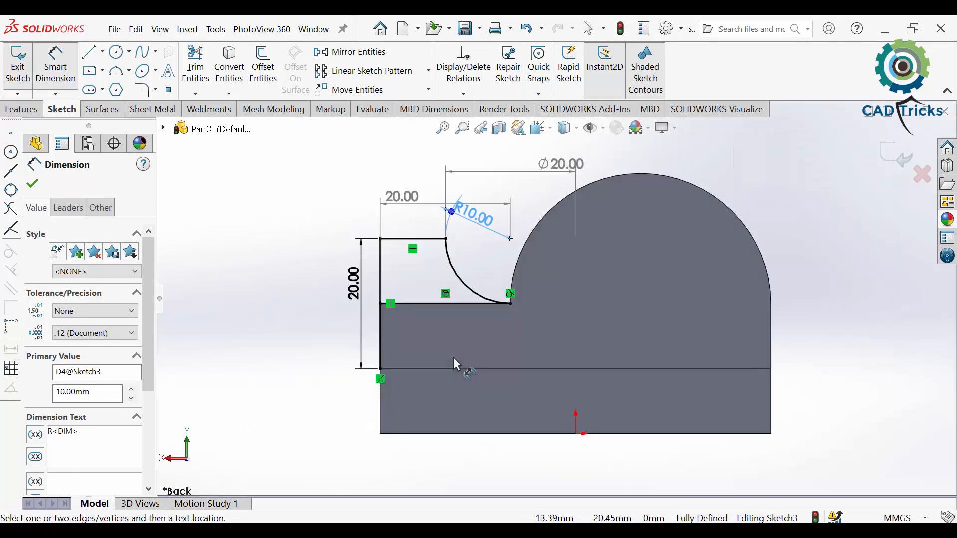
click(90, 51)
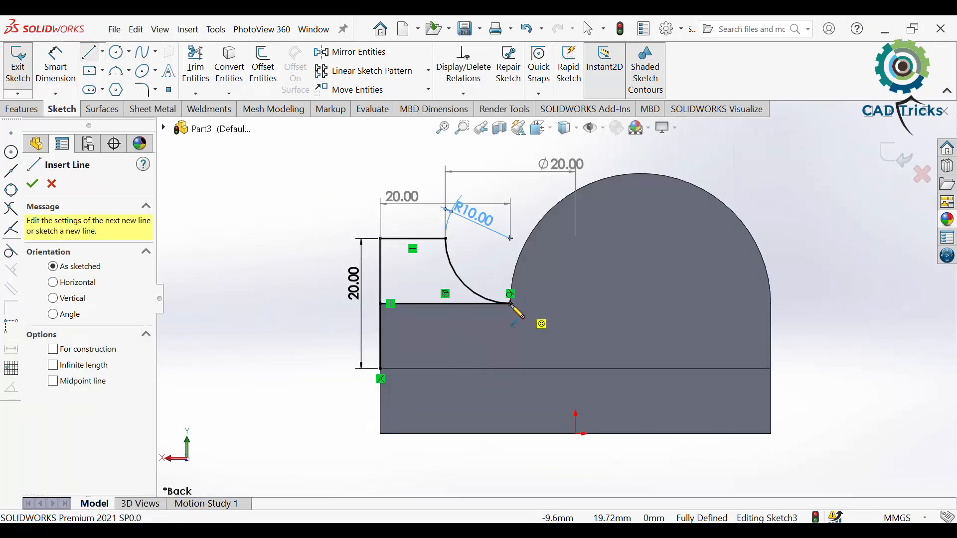
click(510, 303)
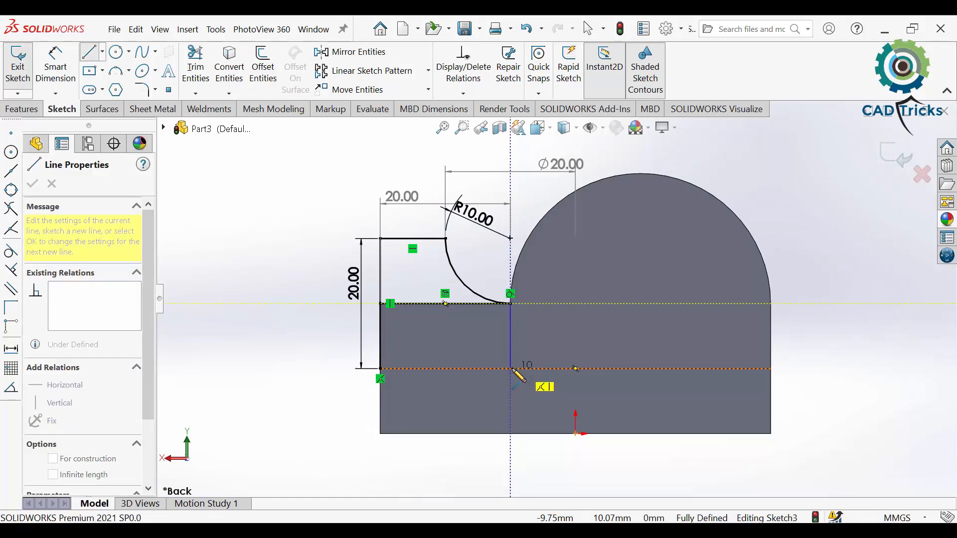
click(510, 369)
key(Escape)
- Extrude both closed regions of the corner block sketch 10 mm inward over the base, merging the result
click(22, 109)
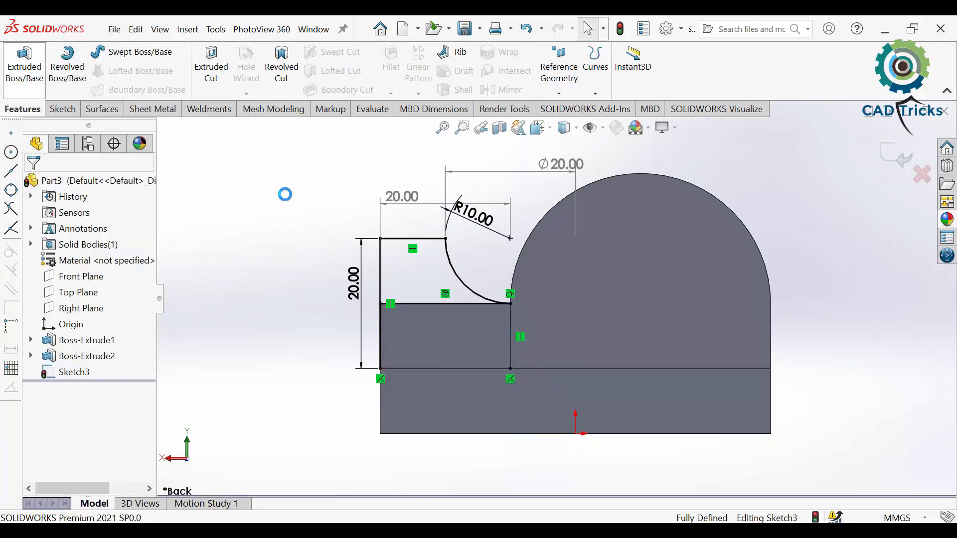
click(24, 64)
click(432, 343)
click(438, 294)
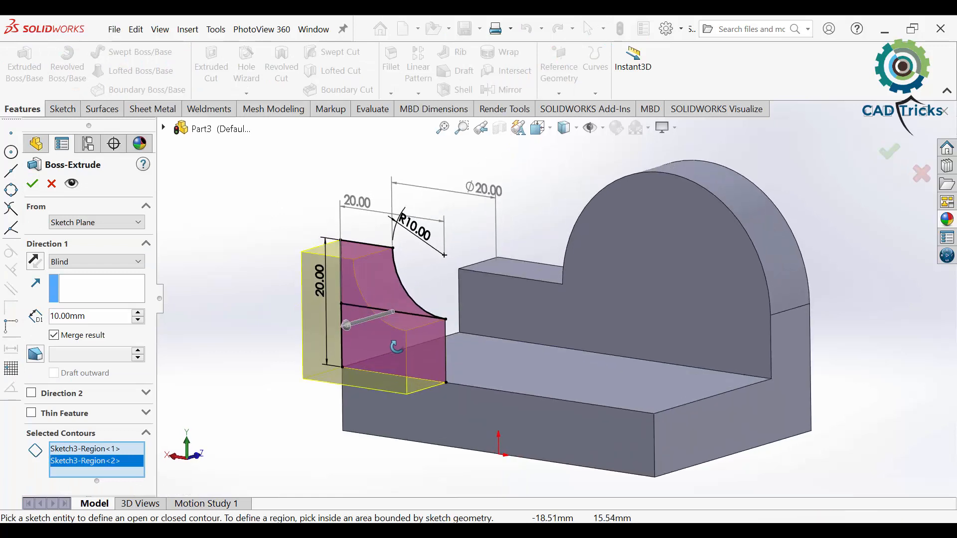
click(33, 183)
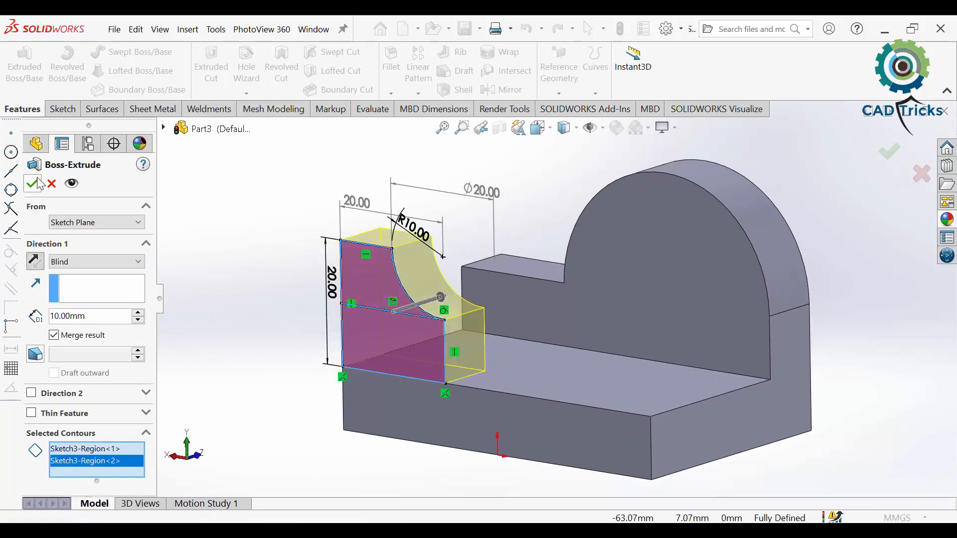
- Reuse the upright's sketch to cut its circle as a blind 10 mm deep hole through the rounded upright
key(f)
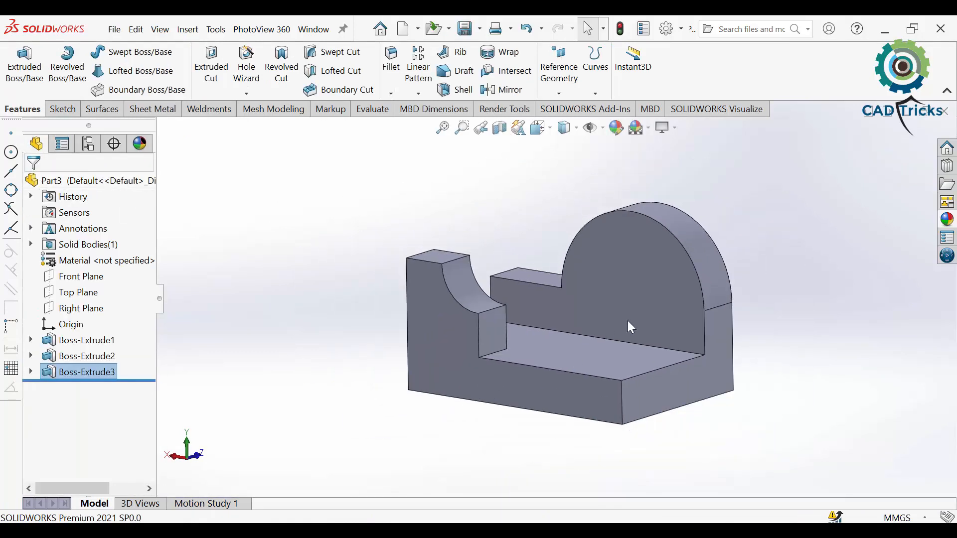
click(31, 355)
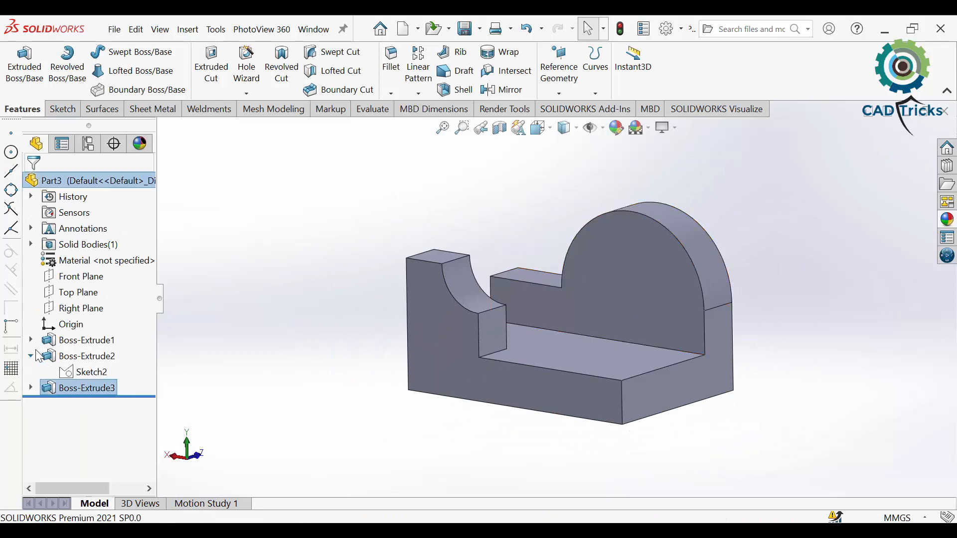
click(81, 373)
click(219, 86)
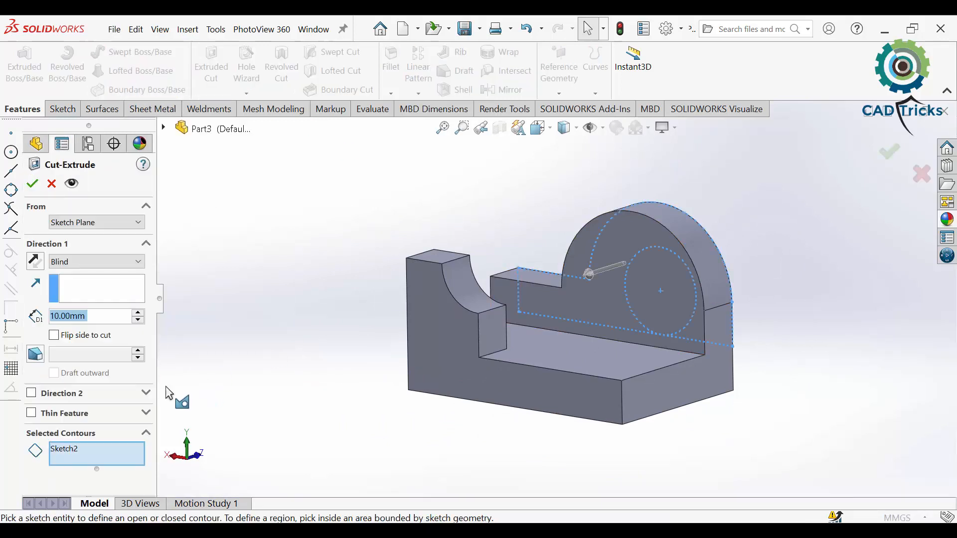
click(647, 286)
click(98, 261)
click(75, 272)
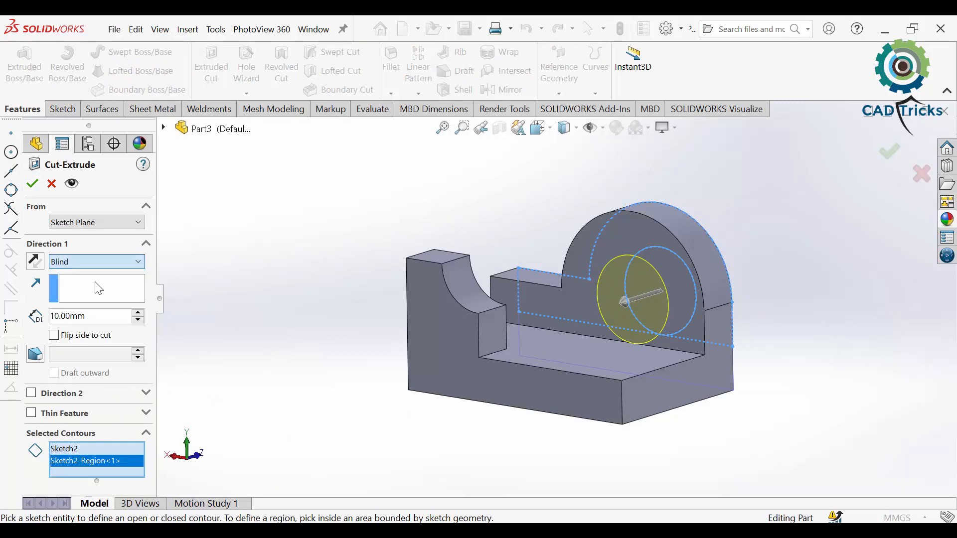
click(35, 181)
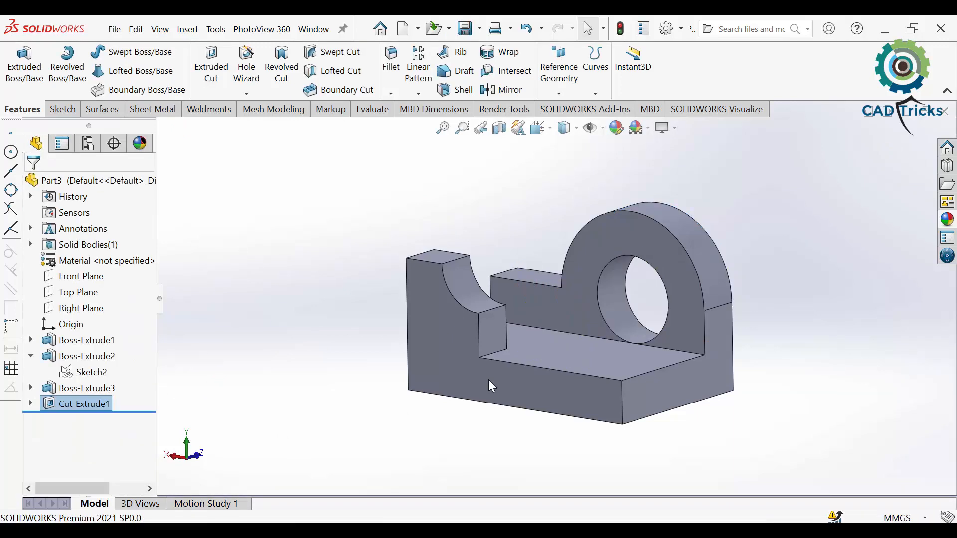
- Compare the bracket with drawing 58.png, orienting the model like the isometric view
click(538, 527)
scroll(363, 331, up, 5)
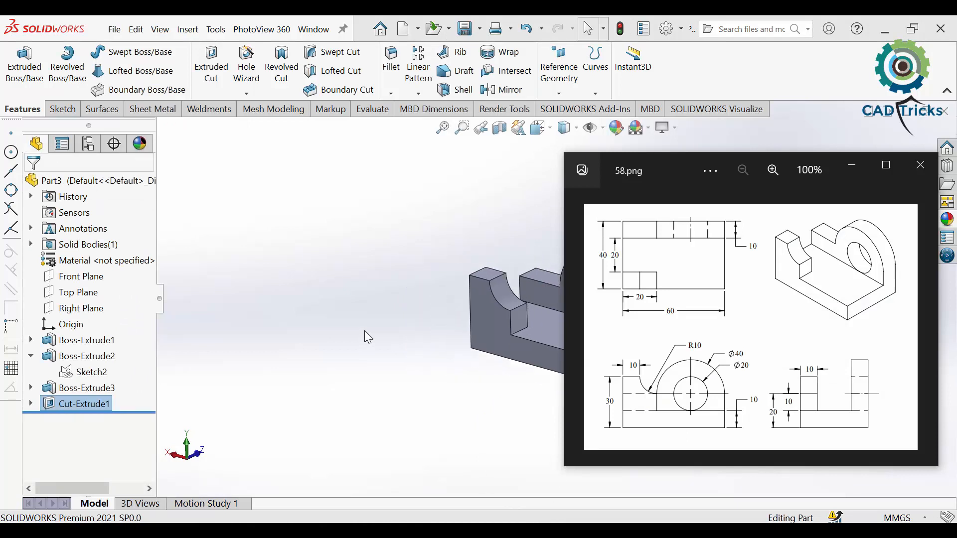
middle_drag(500, 364, 504, 364)
scroll(718, 349, down, 6)
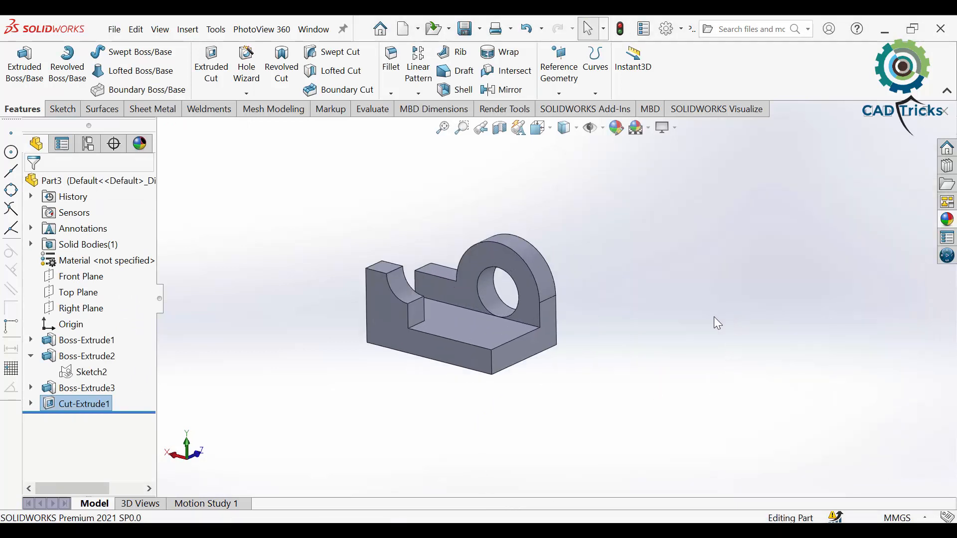
middle_drag(594, 494, 519, 503)
click(538, 527)
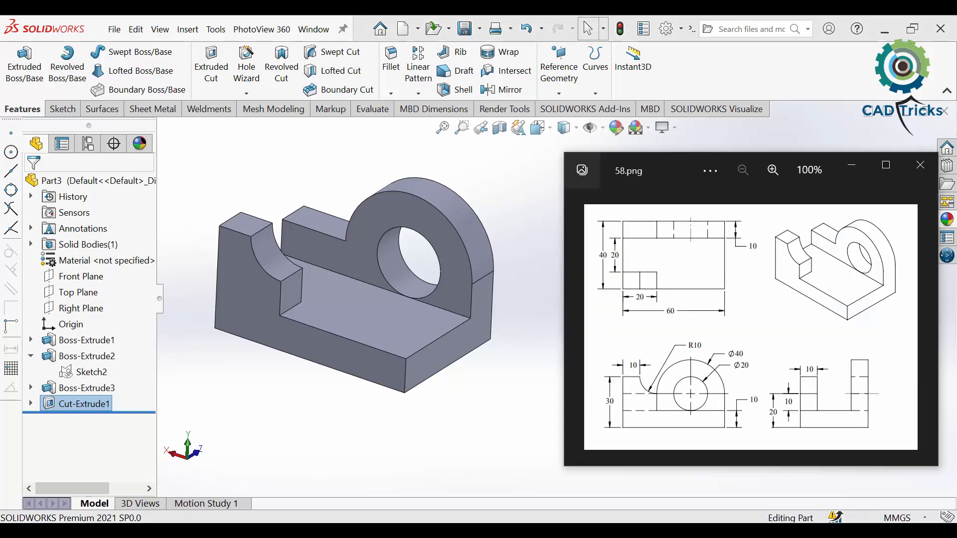
click(538, 527)
middle_drag(540, 378, 521, 355)
- Apply the yellow high gloss plastic appearance to the whole part
click(946, 219)
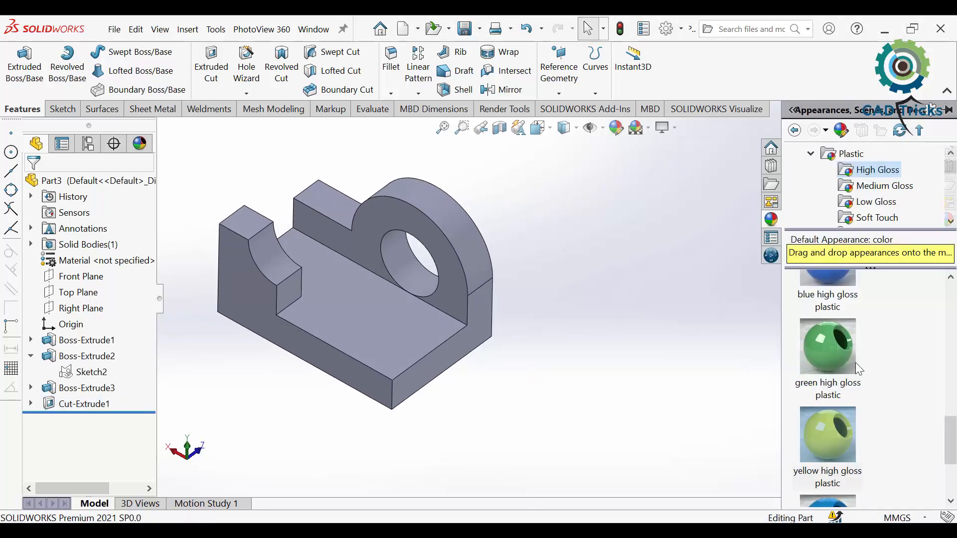
click(848, 427)
click(844, 420)
- Inspect the coloured bracket up close and check it against drawing 58.png once more
scroll(329, 280, down, 1)
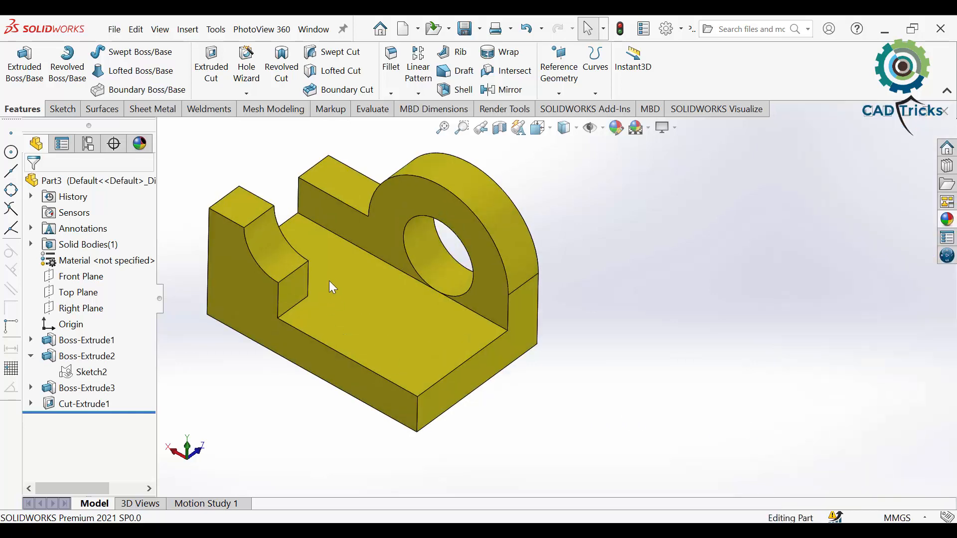
scroll(352, 295, down, 2)
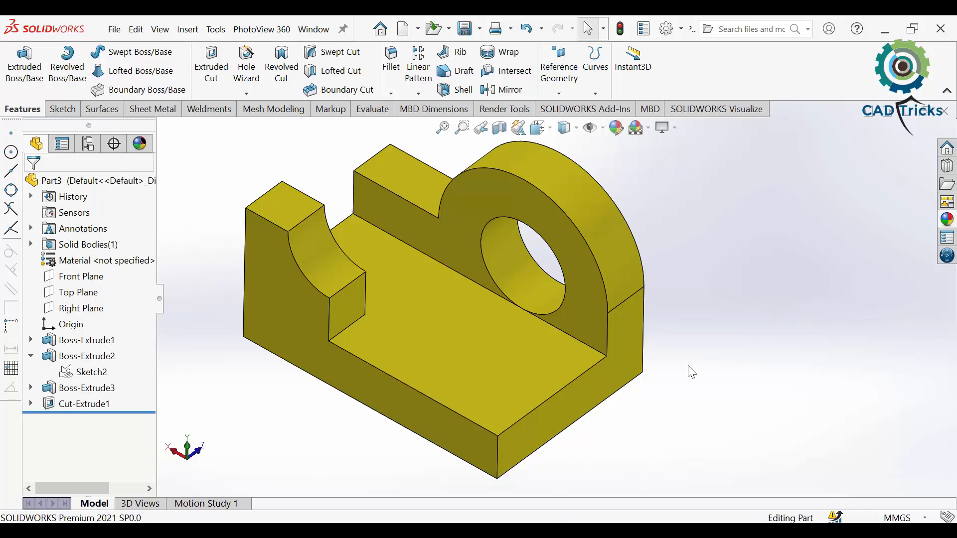
scroll(704, 312, up, 3)
scroll(668, 303, down, 2)
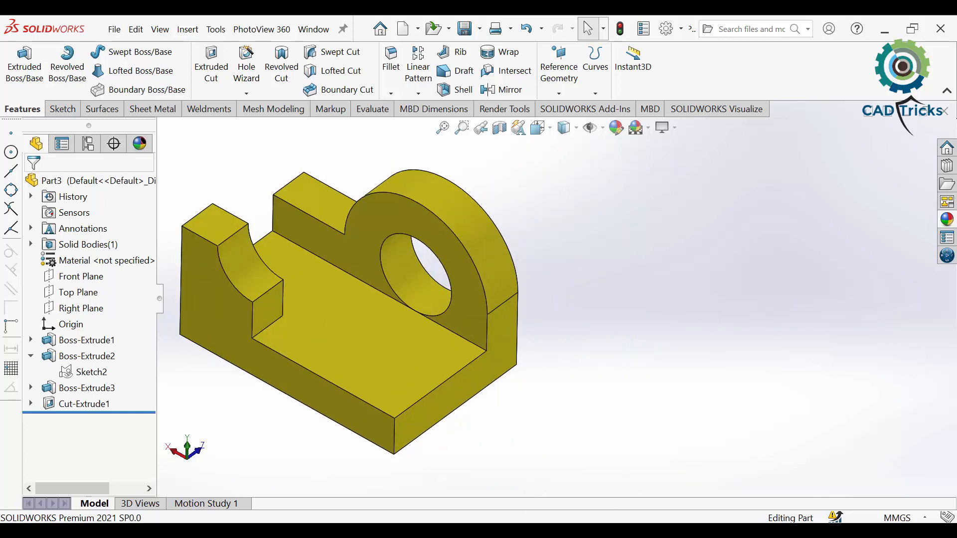
key(alt+Tab)
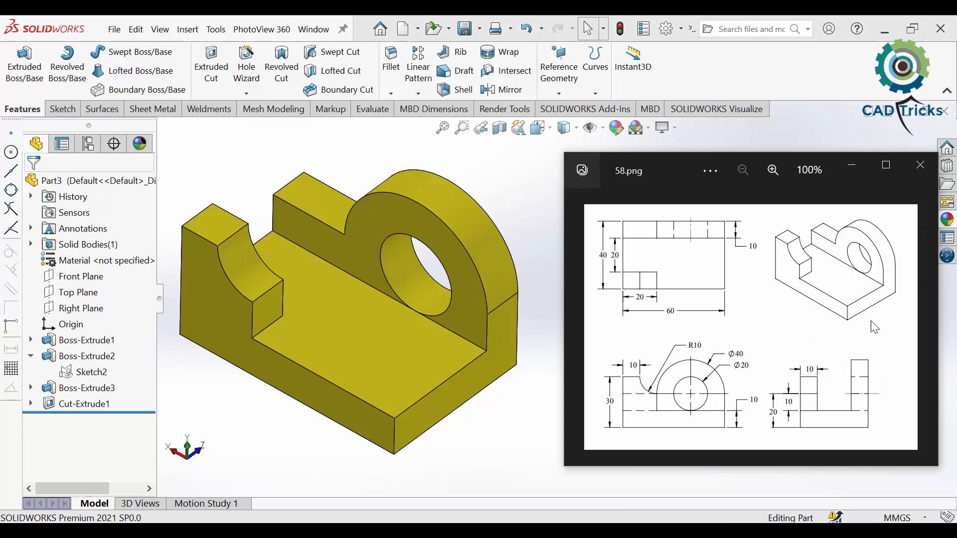